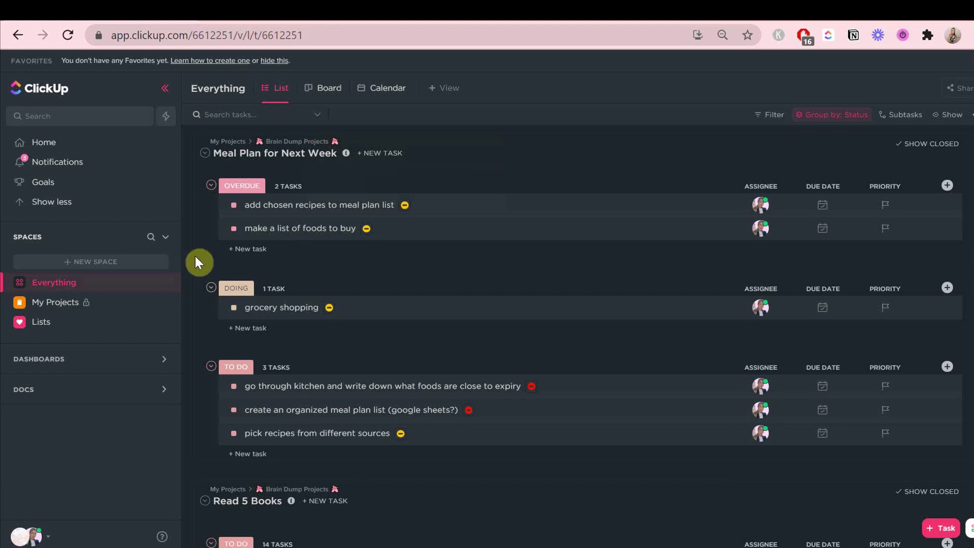
Step: Start a new Space named 'Personal Planner'
left_click(108, 261)
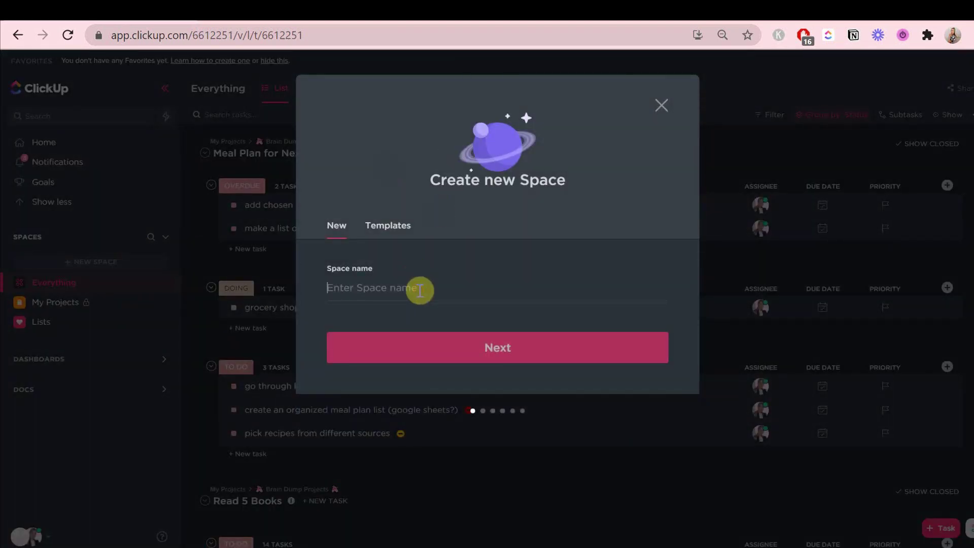
type("Pers")
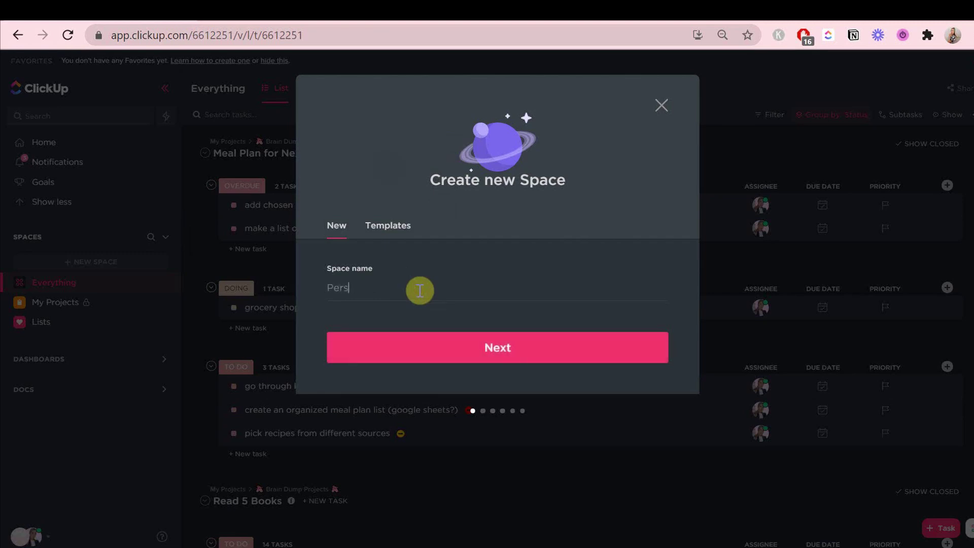
type("onal Planner")
left_click(474, 359)
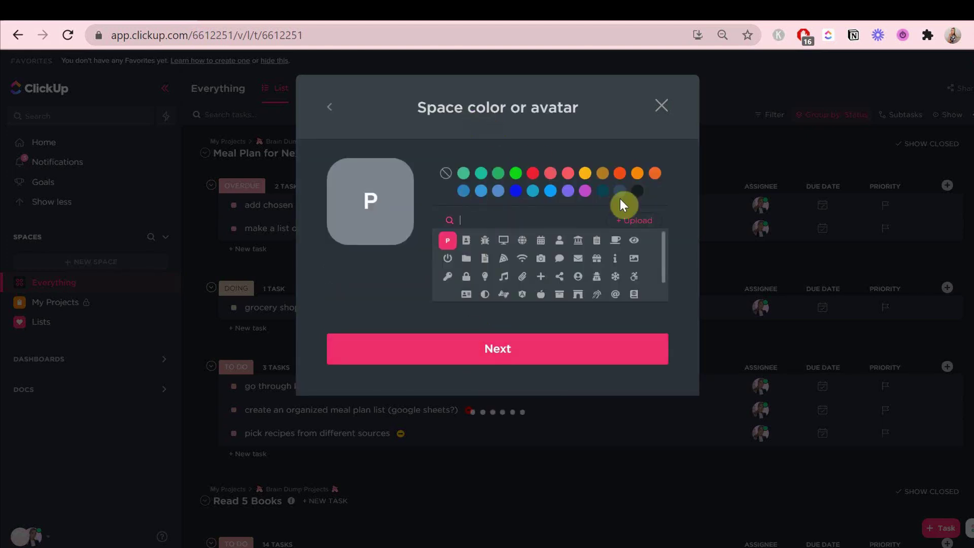
Step: Give the Space a magenta colour and a book icon avatar
left_click(585, 191)
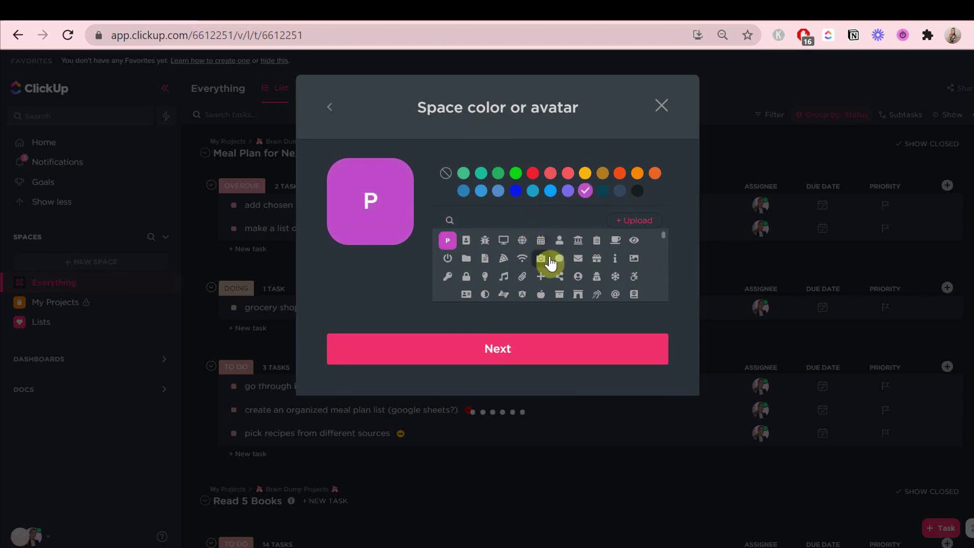
left_click(530, 222)
type("boo")
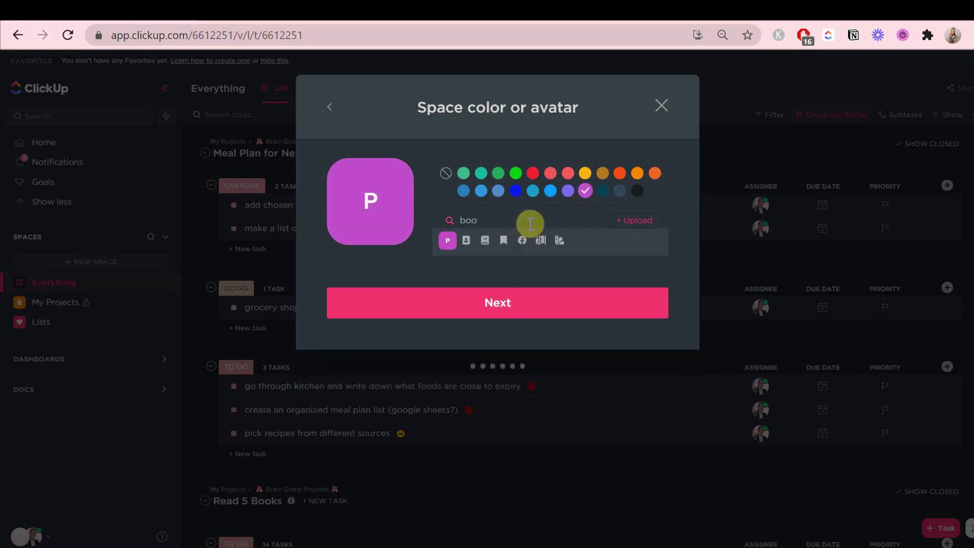
left_click(484, 242)
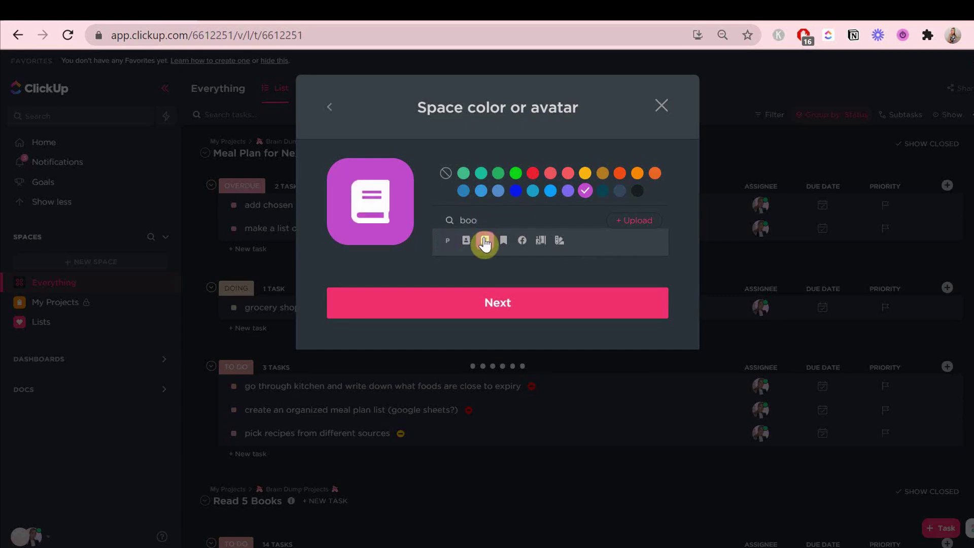
left_click(539, 307)
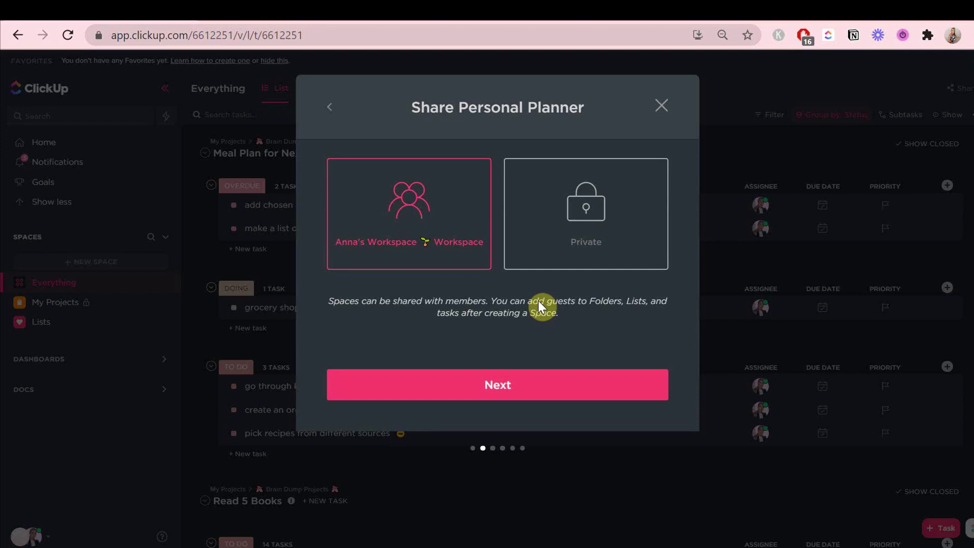
Step: Make the Space private and add a blue IN PROGRESS status
left_click(558, 244)
left_click(512, 395)
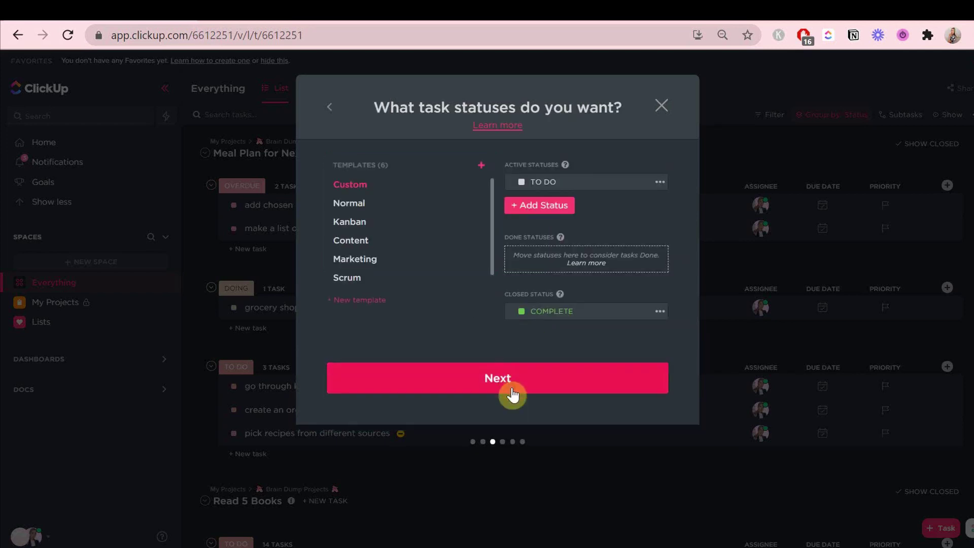
left_click(522, 205)
type("IN PROGRESS")
key("Return")
left_click(598, 160)
left_click(551, 221)
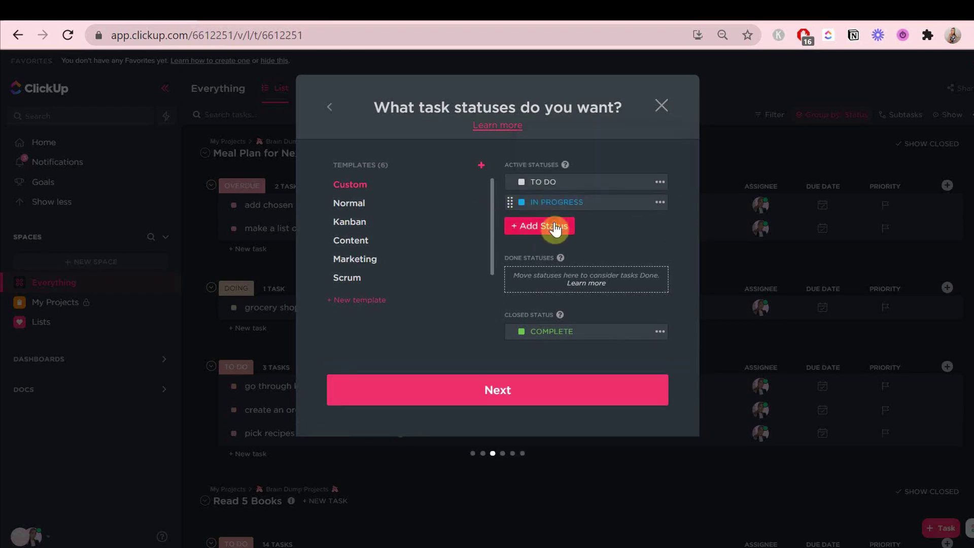
Step: Add a red BEHIND status
left_click(553, 221)
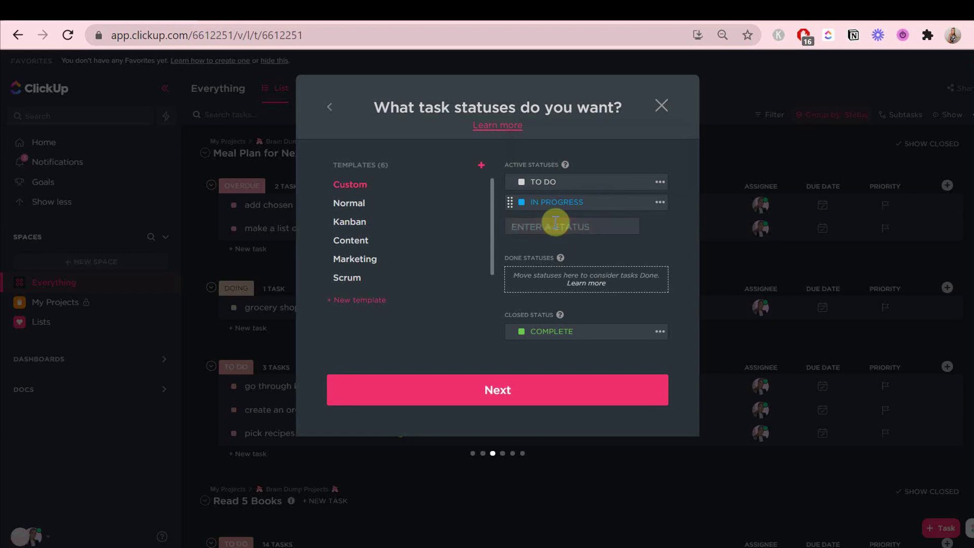
type("BEHIND")
key("Return")
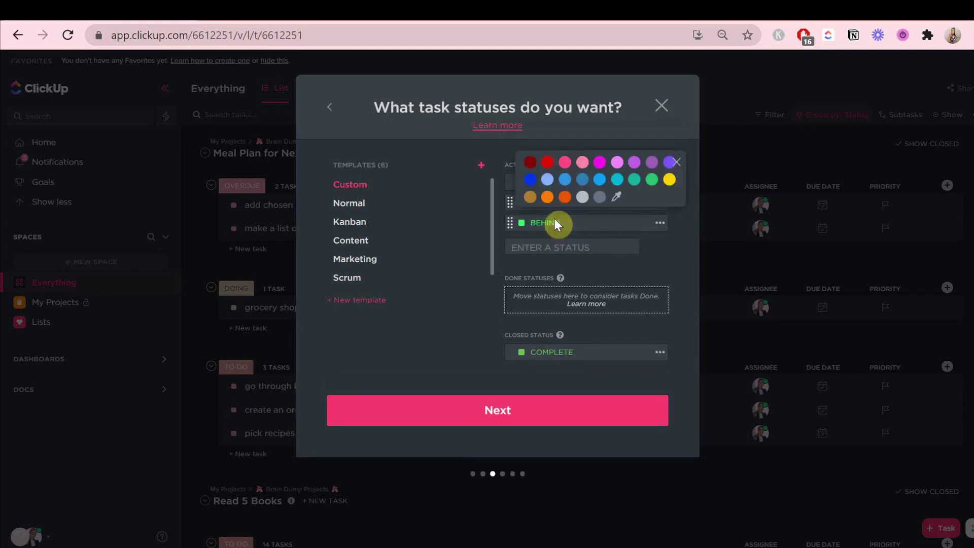
left_click(541, 167)
left_click(470, 315)
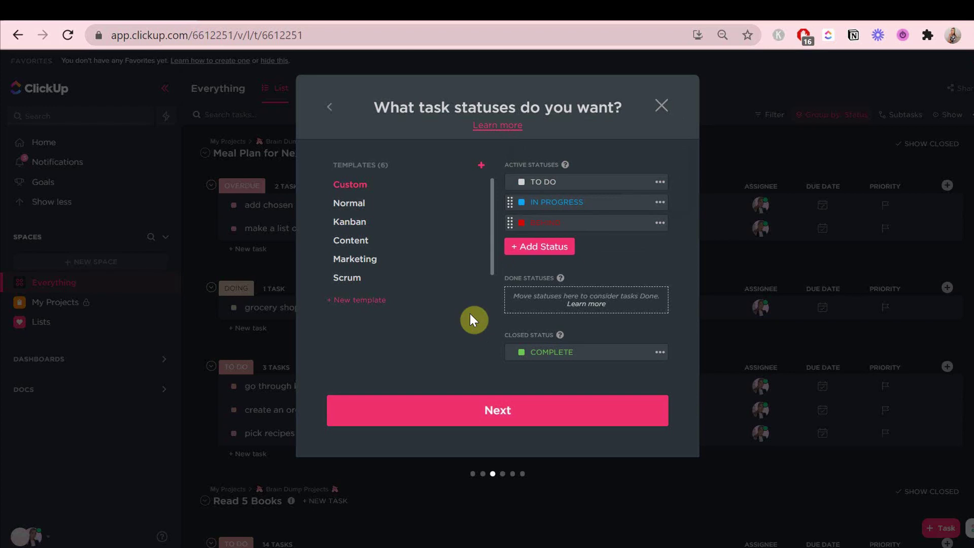
Step: Add a DONE status in the done statuses group with a custom light-green colour
left_click(527, 248)
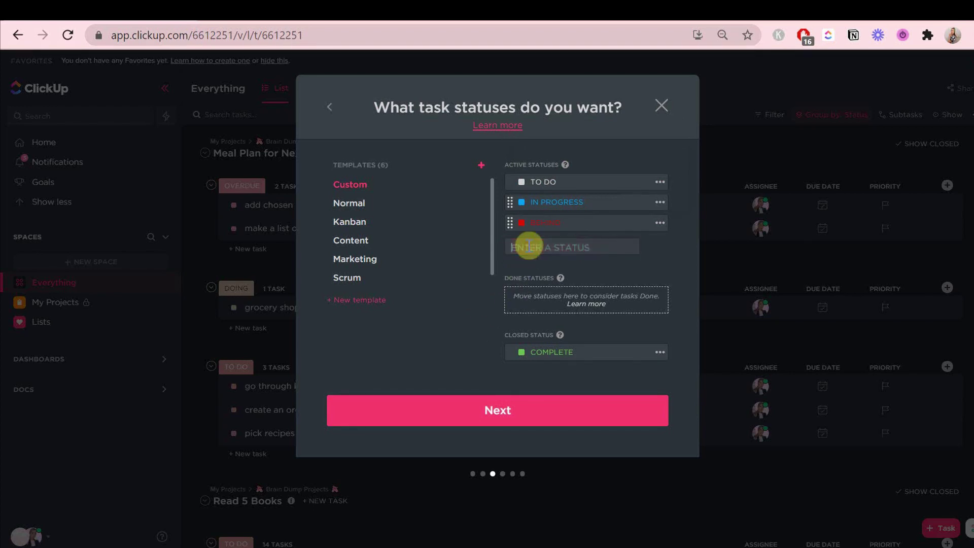
type("DONE")
key("Return")
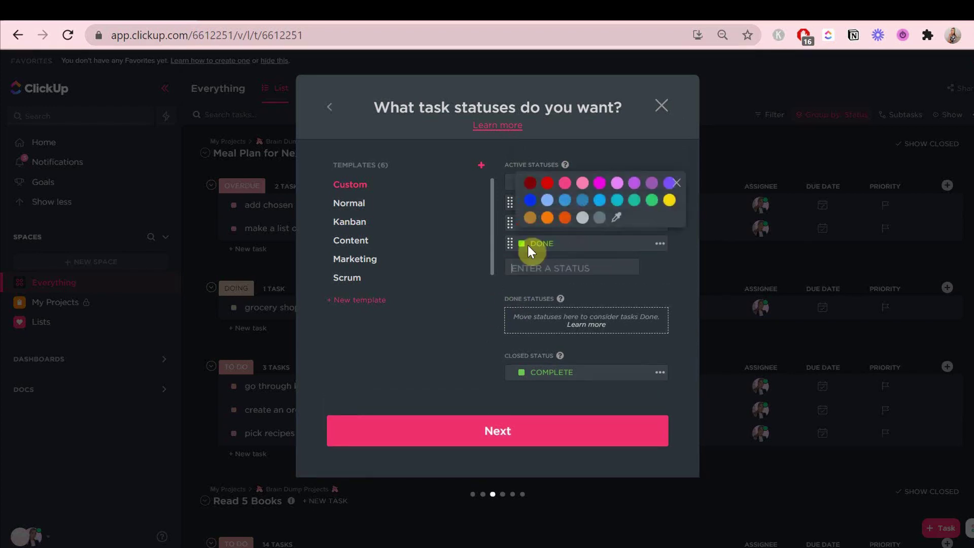
left_click(634, 201)
left_click_drag(507, 244, 505, 320)
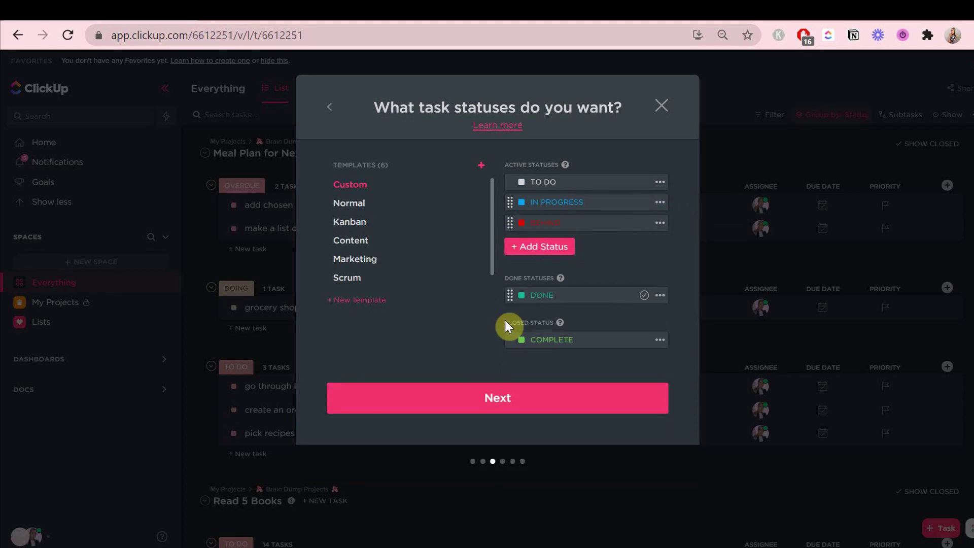
left_click(521, 295)
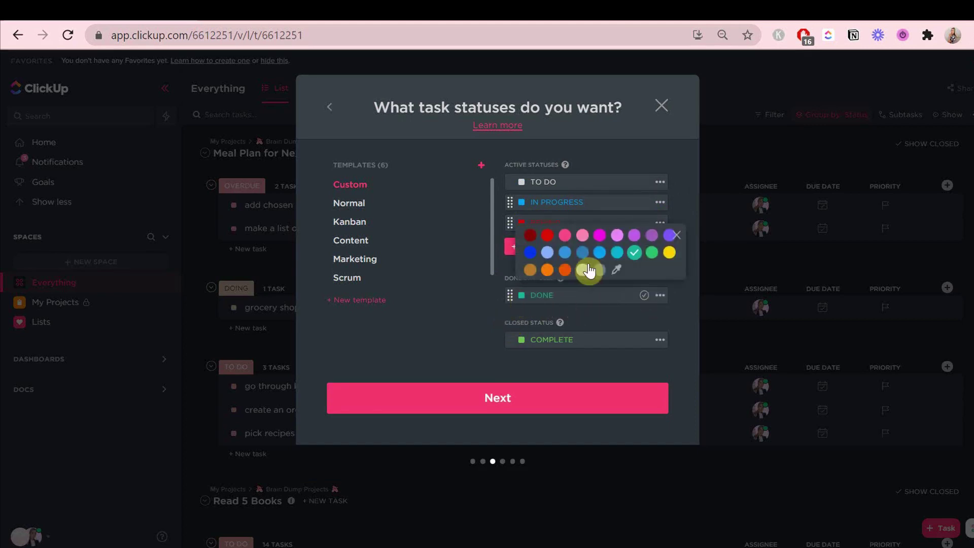
left_click(615, 270)
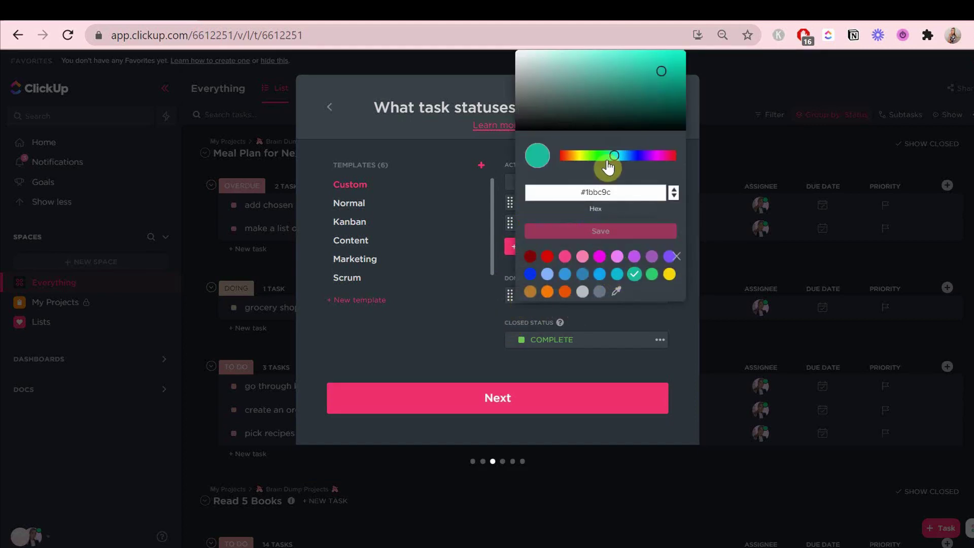
left_click_drag(608, 163, 592, 159)
mouse_move(579, 114)
left_mouse_down()
mouse_move(568, 60)
mouse_move(599, 59)
left_mouse_up()
left_click(590, 232)
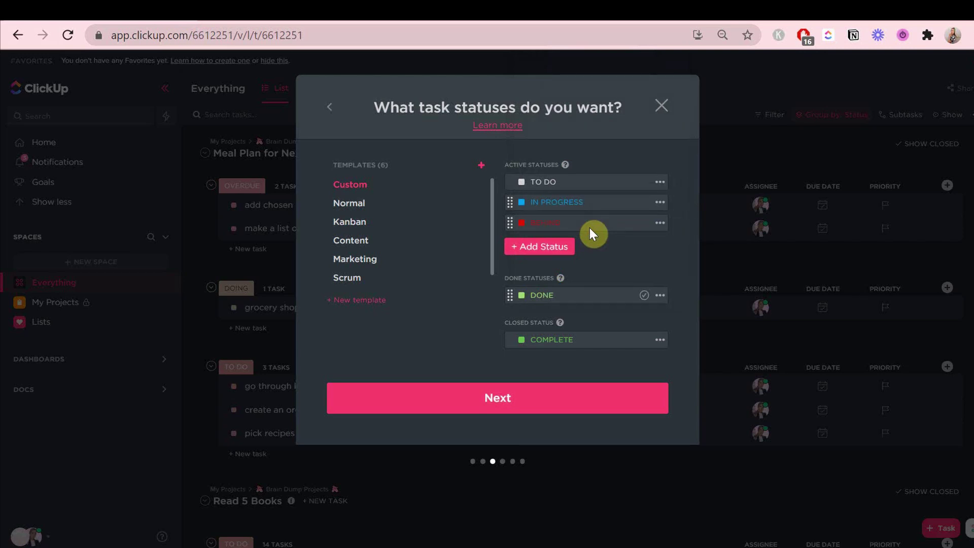
Step: Recolour the TO DO status light pink
left_click(522, 183)
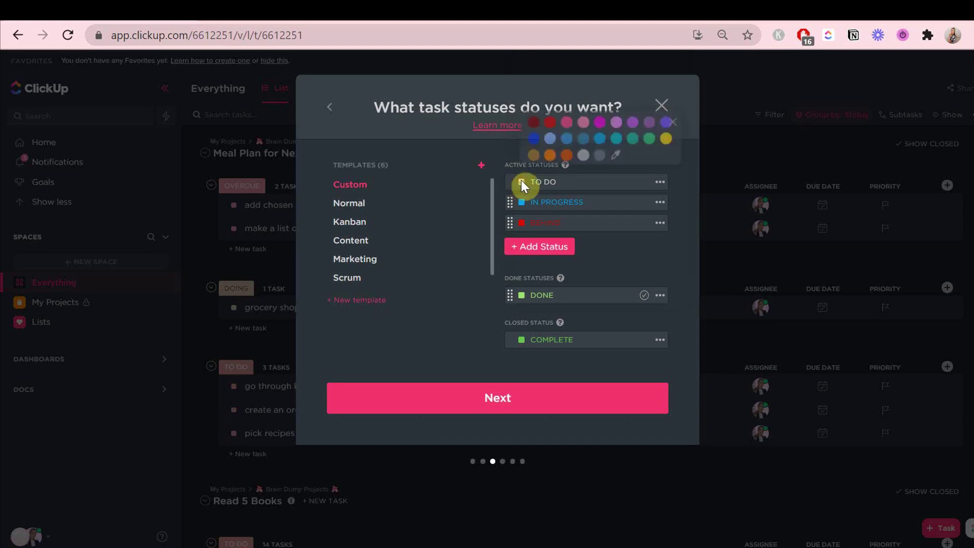
left_click(615, 122)
left_click(620, 247)
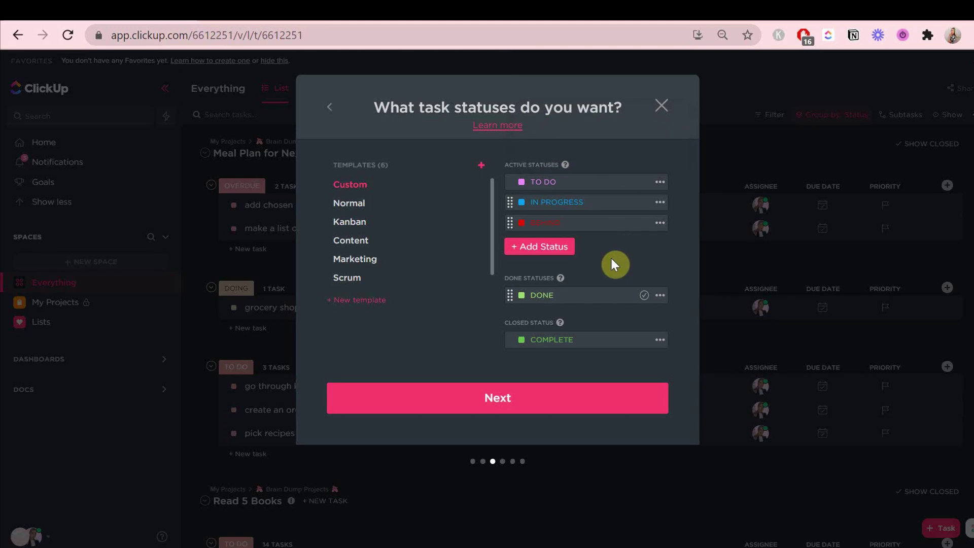
Step: Turn off the Email, Time Tracking and Multiple Assignees ClickApps
left_click(503, 409)
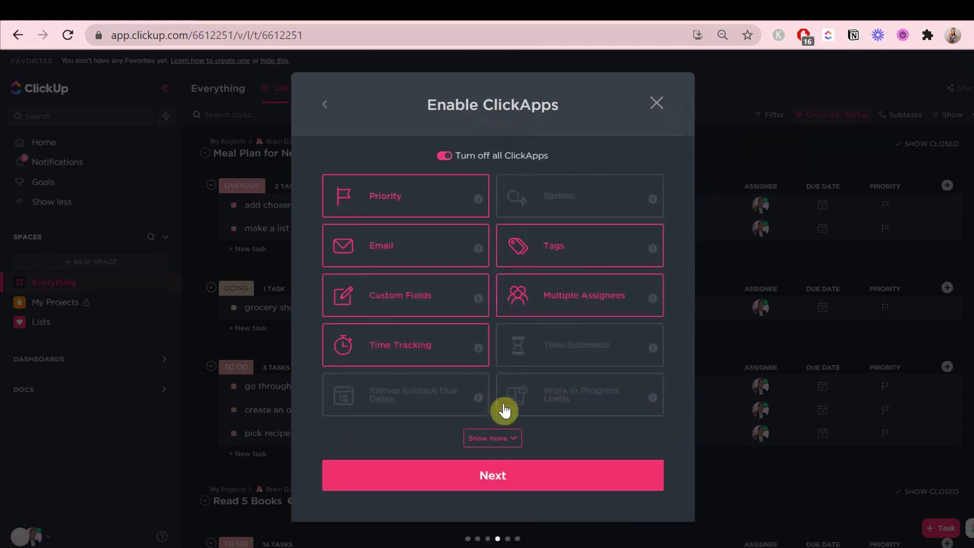
left_click(420, 259)
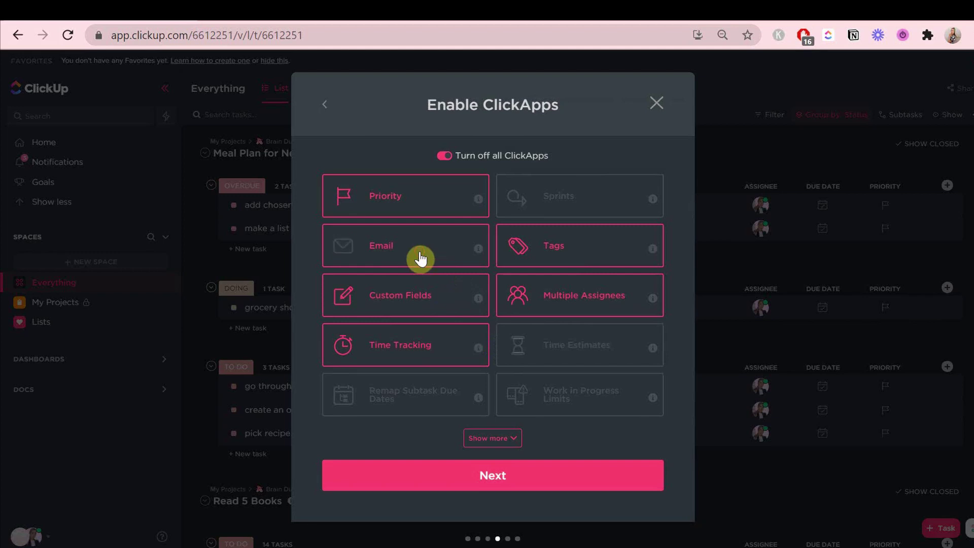
left_click(415, 349)
left_click(511, 308)
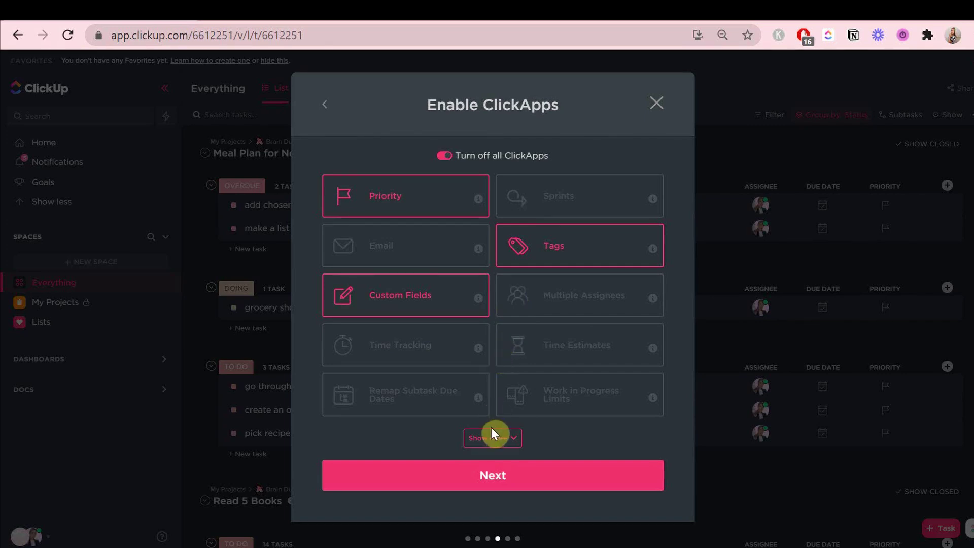
Step: Turn off Dependency Warning while keeping Incomplete Warning enabled
left_click(491, 445)
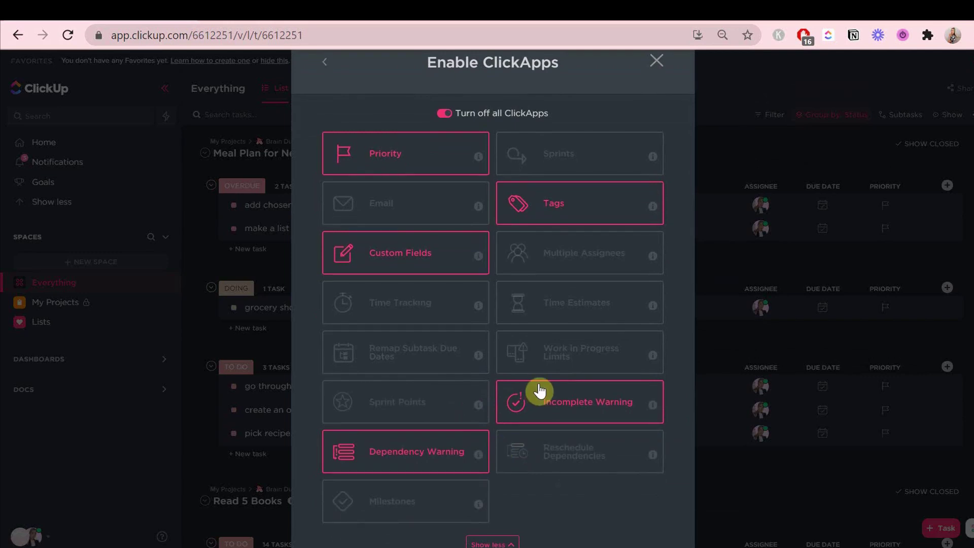
scroll(485, 455, "down", 1)
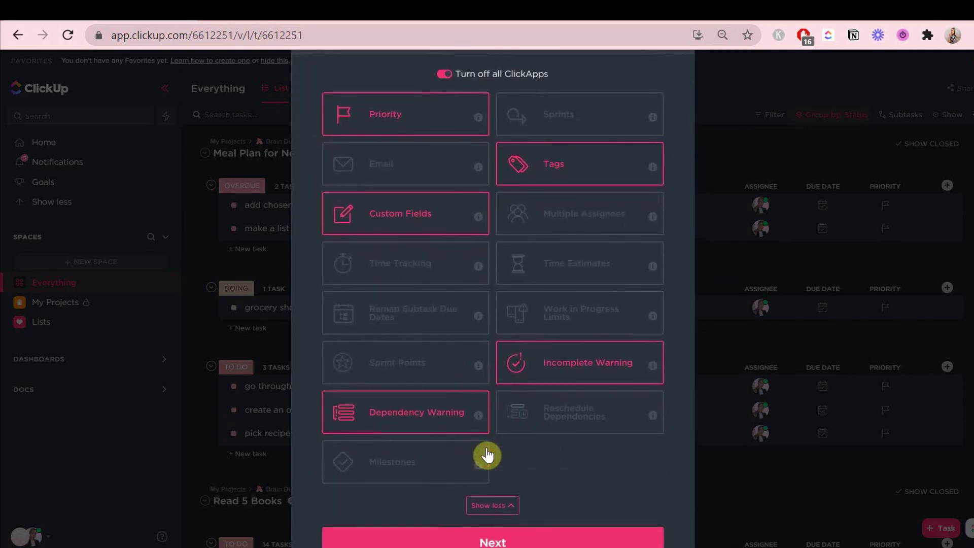
left_click(521, 361)
left_click(445, 413)
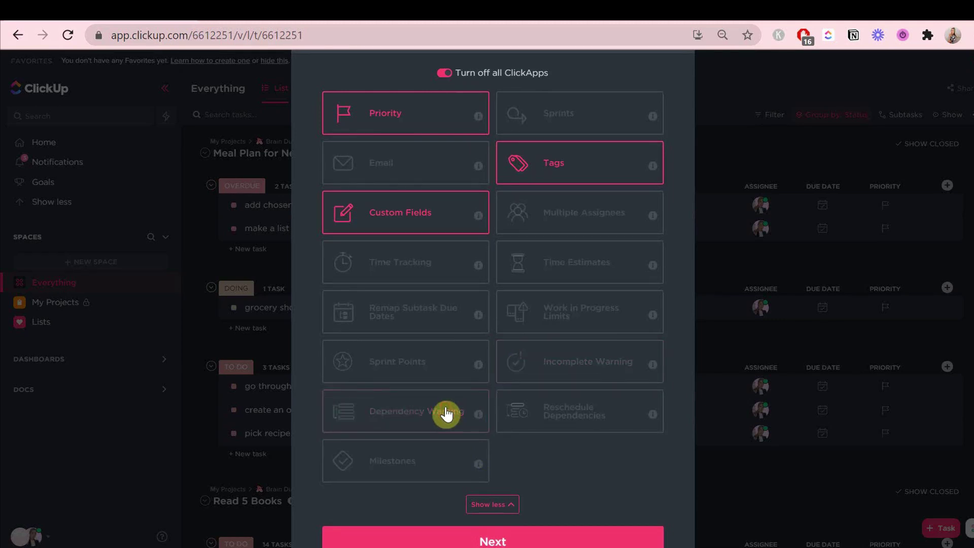
left_click(521, 368)
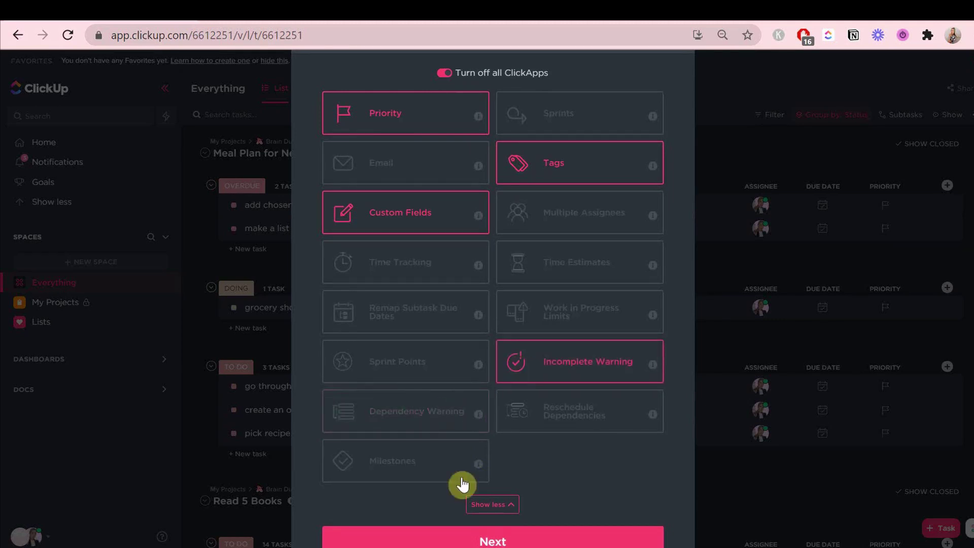
scroll(453, 485, "down", 1)
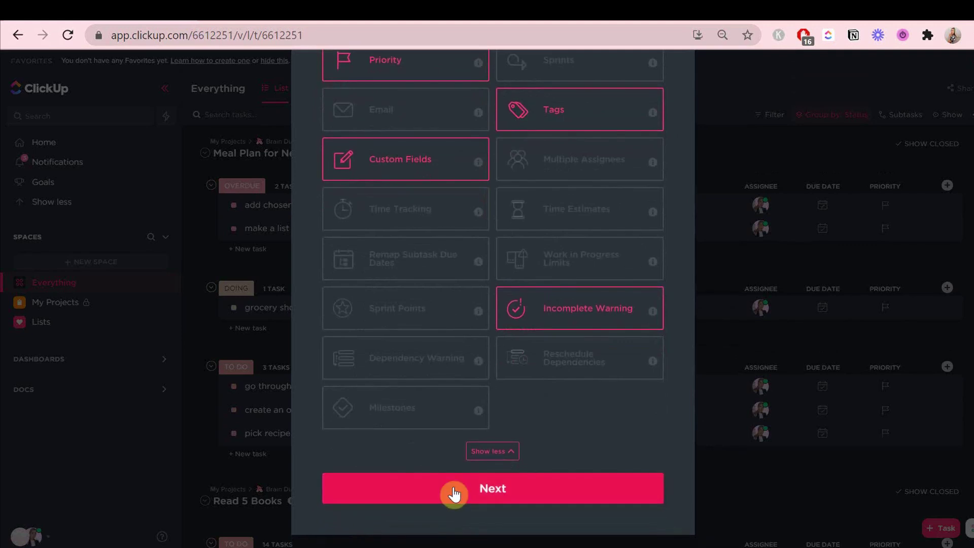
scroll(455, 495, "up", 1)
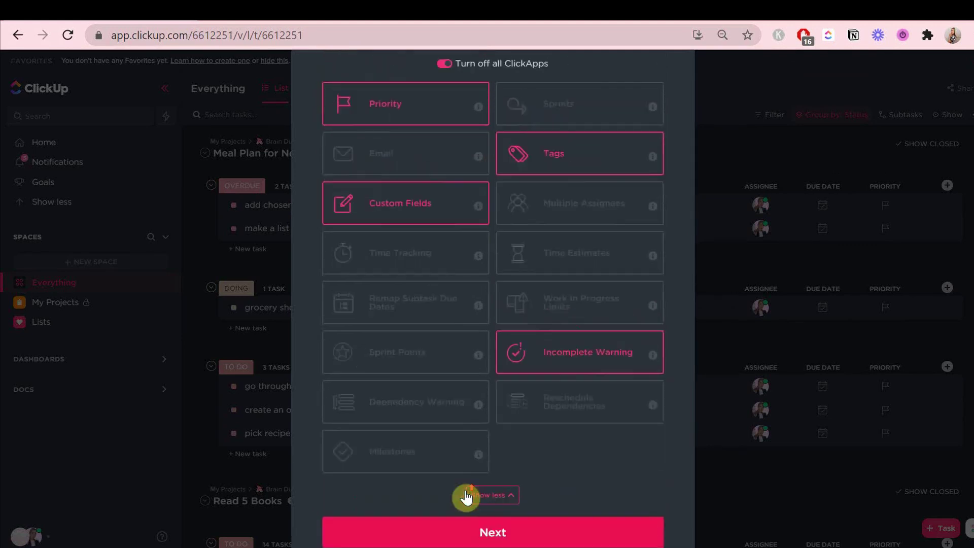
scroll(466, 498, "down", 2)
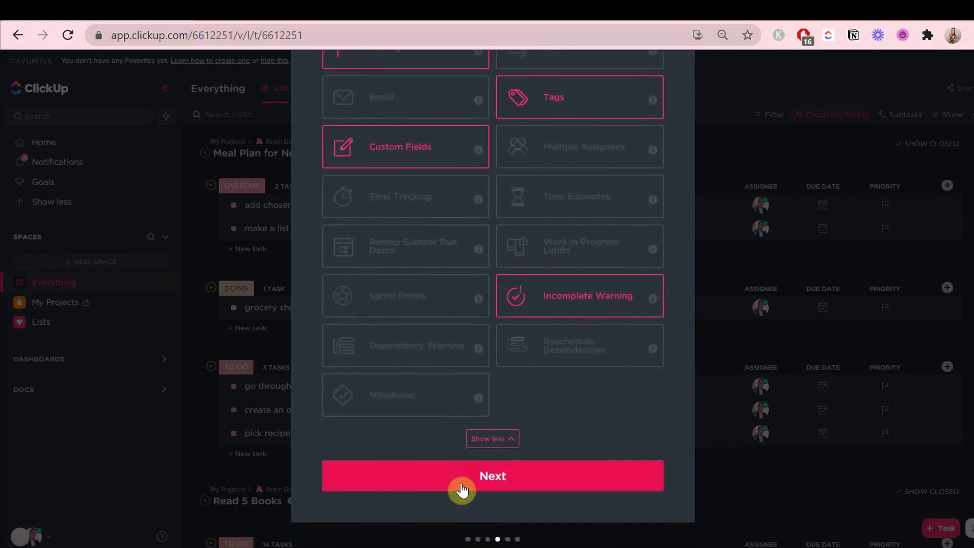
Step: Require List and Calendar views instead of Board, then reach the Personal Planner review summary
left_click(462, 488)
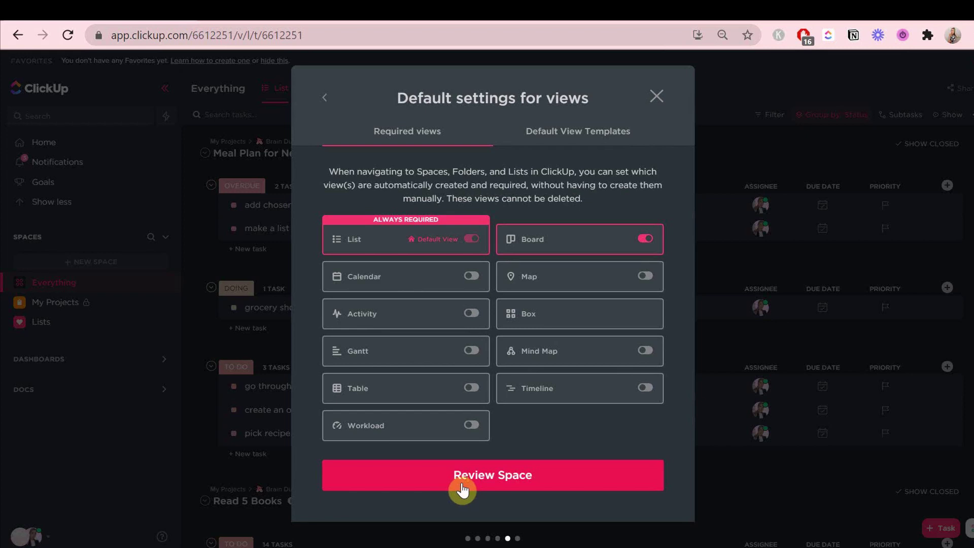
scroll(461, 489, "up", 1)
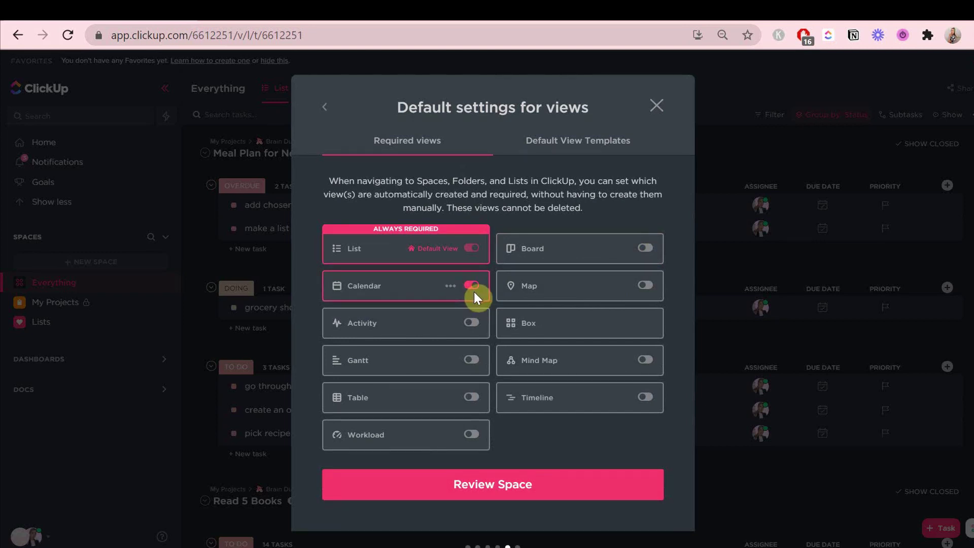
left_click(511, 488)
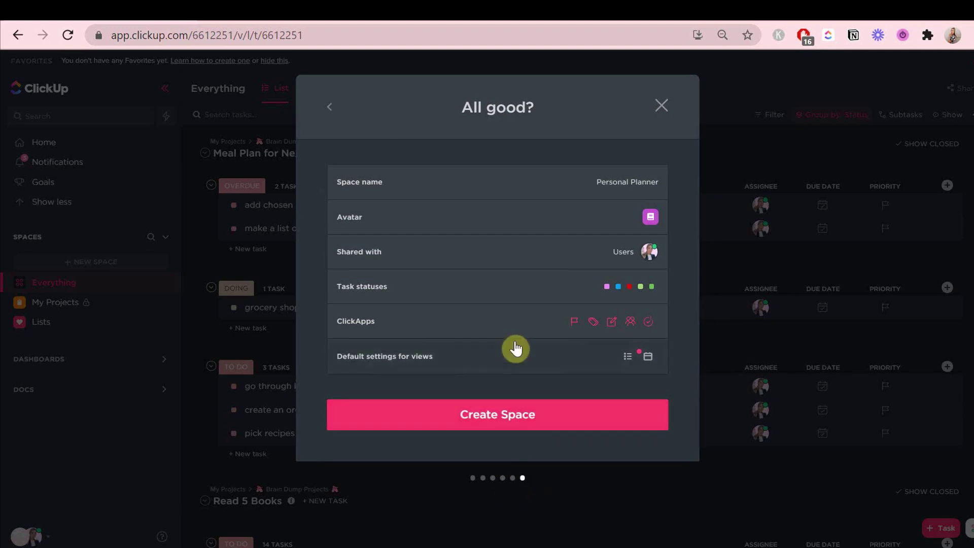
Step: Create the Space and rename its list to 'Week at a Glance' with yellow flower emoji
left_click(496, 421)
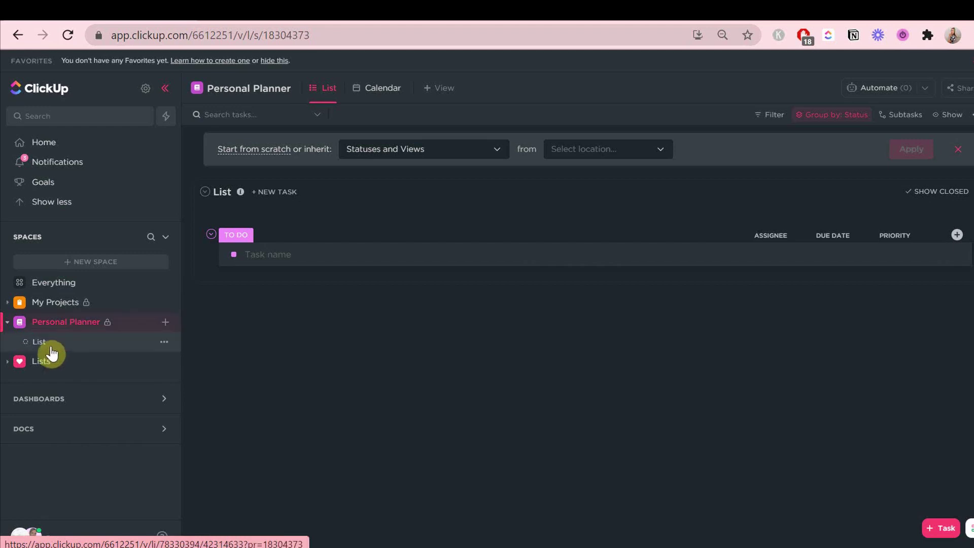
left_click(166, 343)
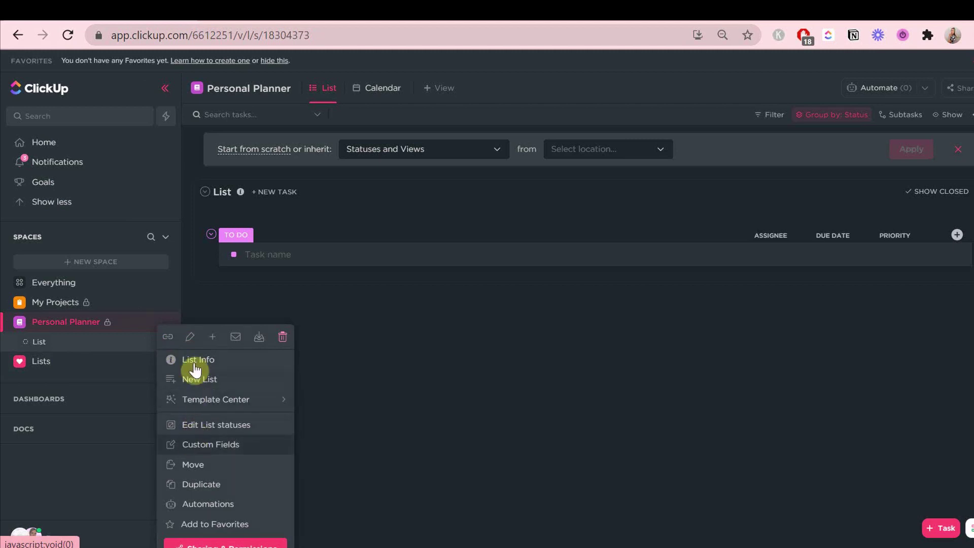
left_click(190, 345)
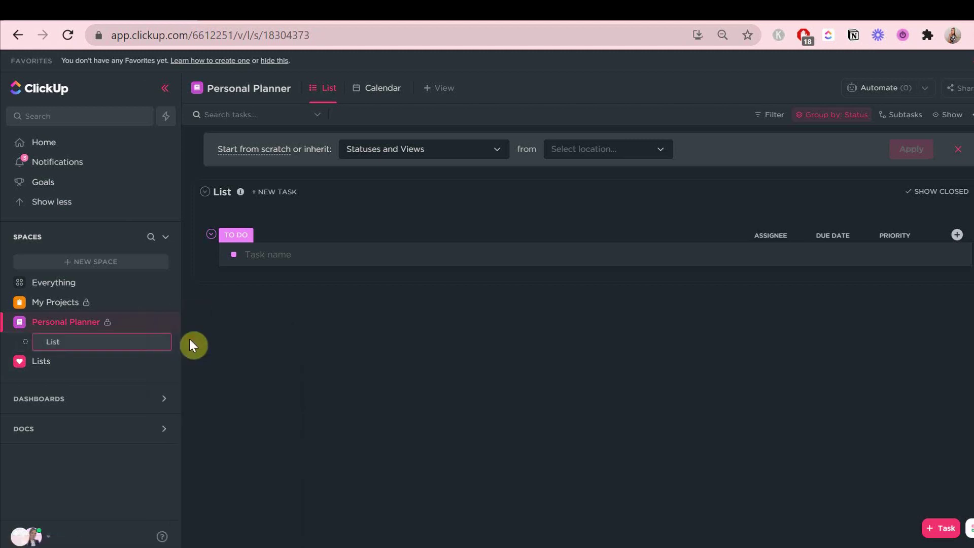
key("BackSpace")
key("BackSpace")
key("BackSpace")
key("BackSpace")
key("super+period")
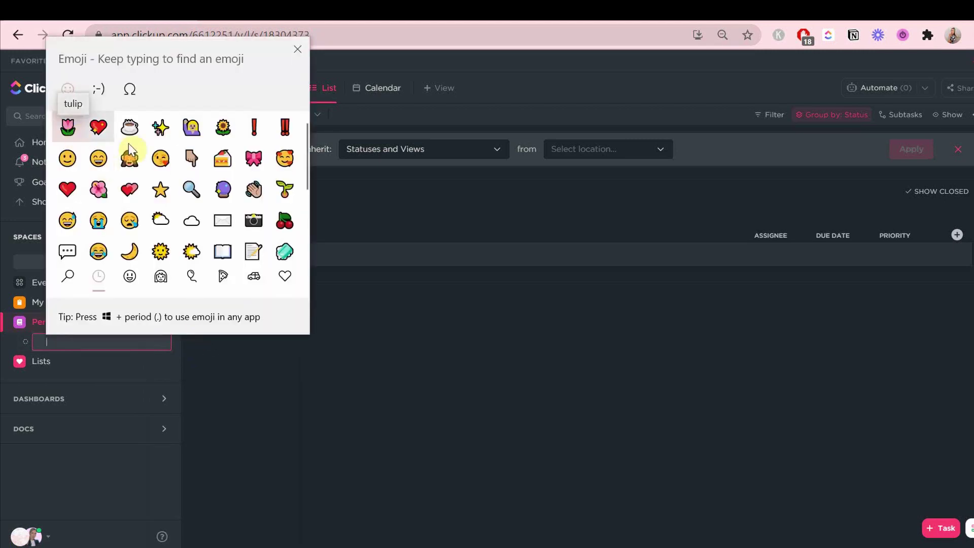
left_click(191, 274)
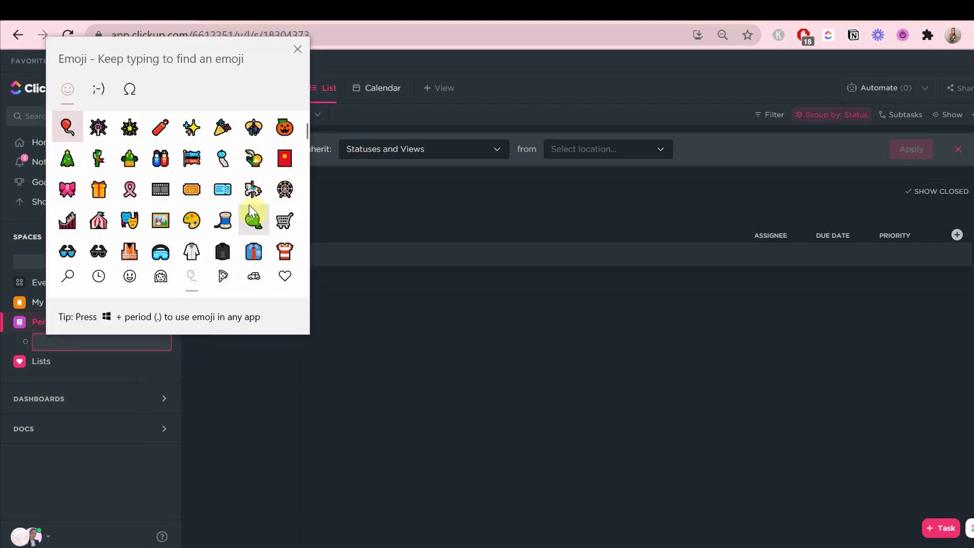
left_click_drag(306, 133, 299, 256)
scroll(300, 256, "down", 10)
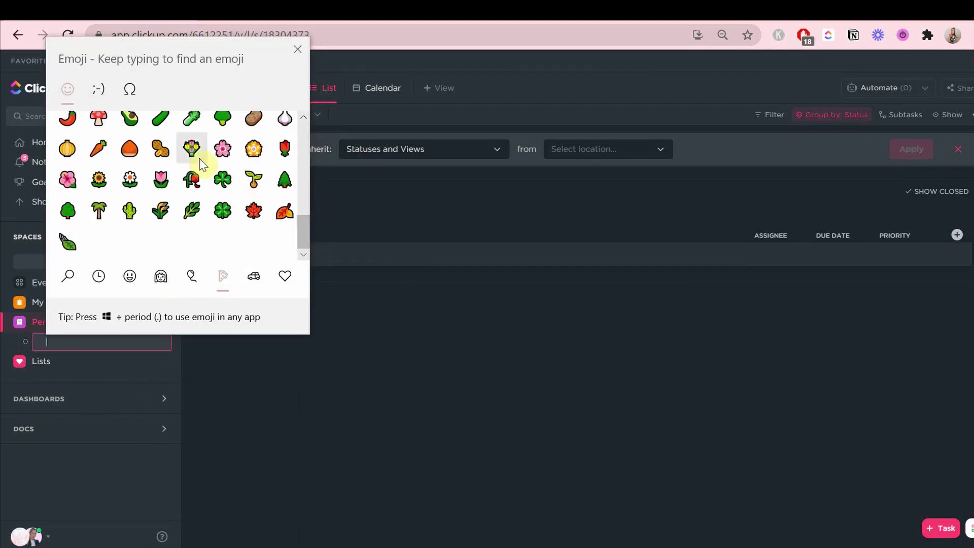
double_click(130, 180)
left_click(54, 341)
type("Week at a Glance")
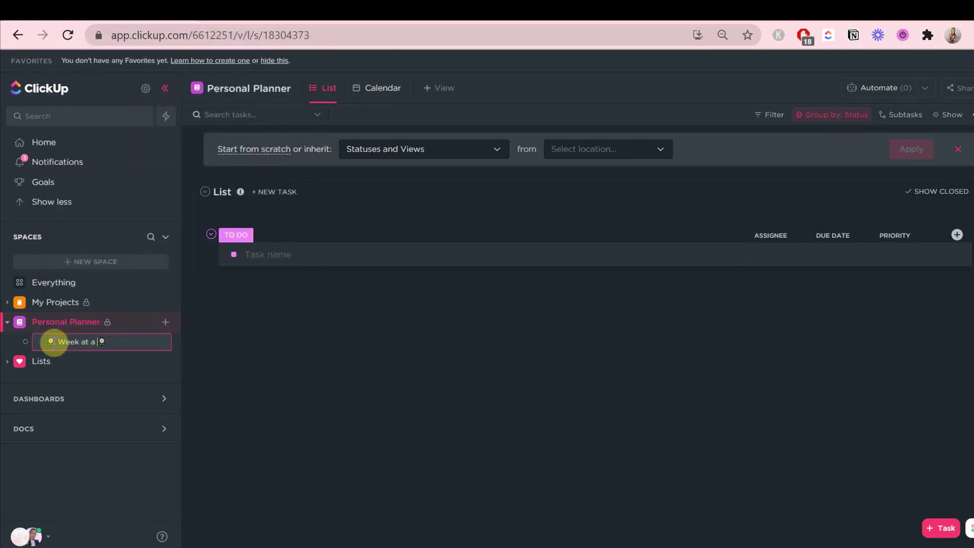
key("Return")
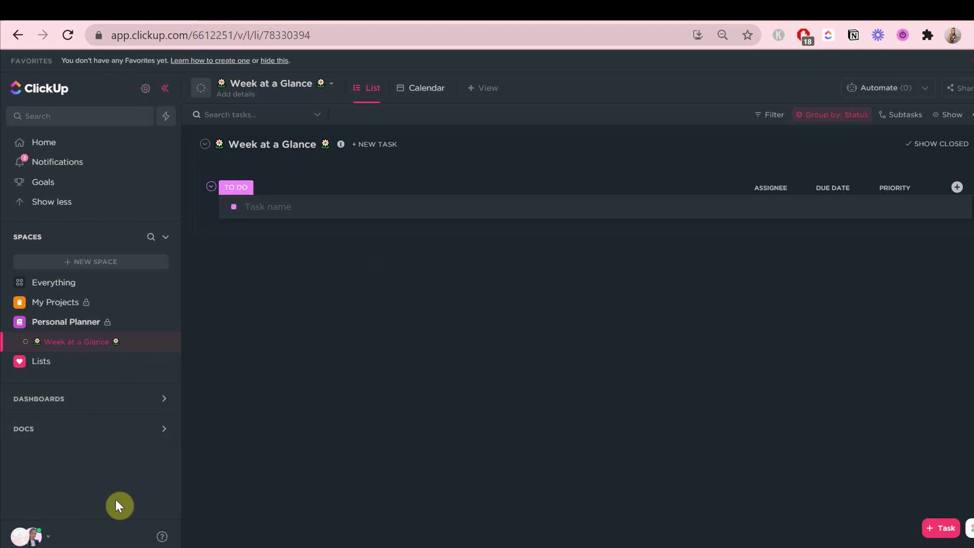
Step: Switch off dark mode from the profile menu
left_click(42, 532)
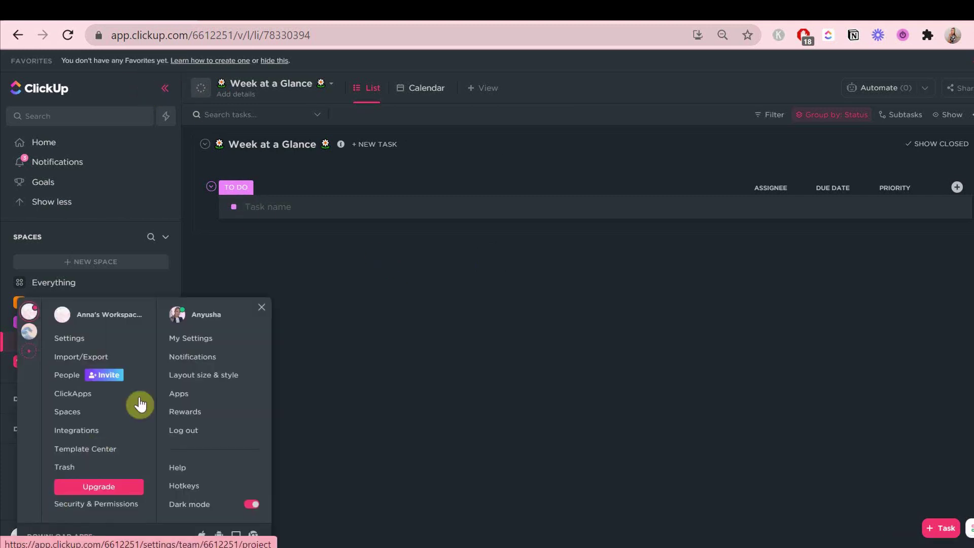
left_click(247, 504)
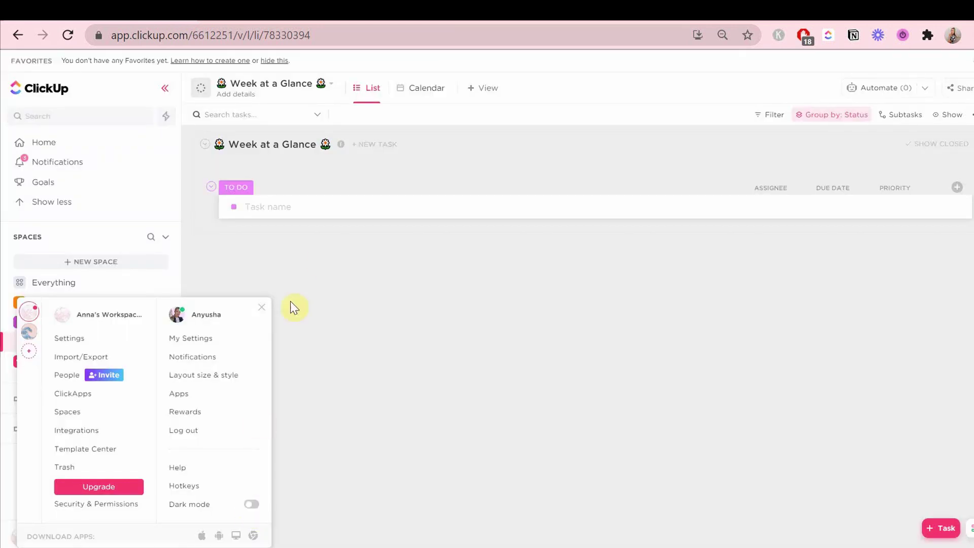
left_click(318, 257)
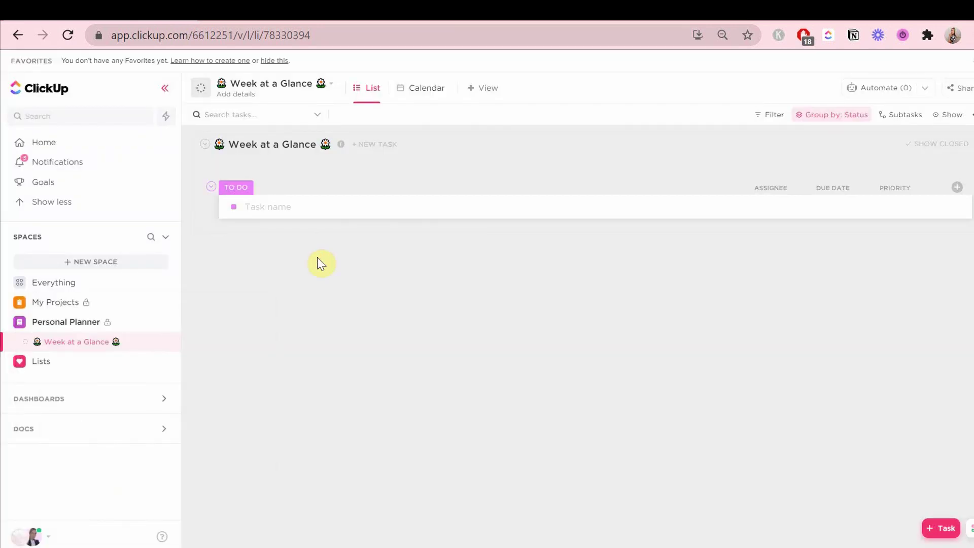
Step: Add tasks: schedule dentist appointment, mop, vacuum, grocery shopping, track expenses from this week
left_click(297, 209)
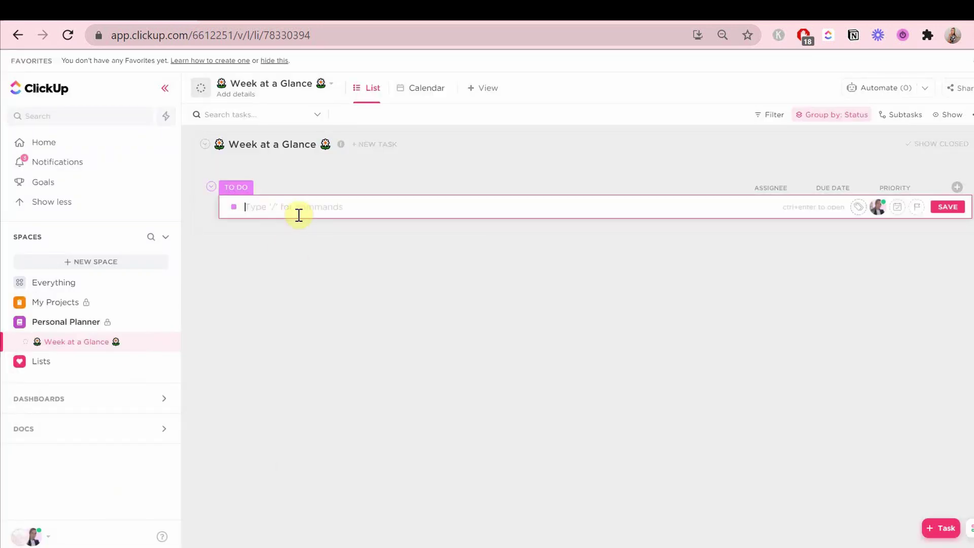
type("schedule dentist appointment")
key("Return")
type("mop")
key("Return")
type("vacuum")
key("Return")
type("grocery shopping")
key("Return")
type("p")
key("BackSpace")
type("track expenses from this week")
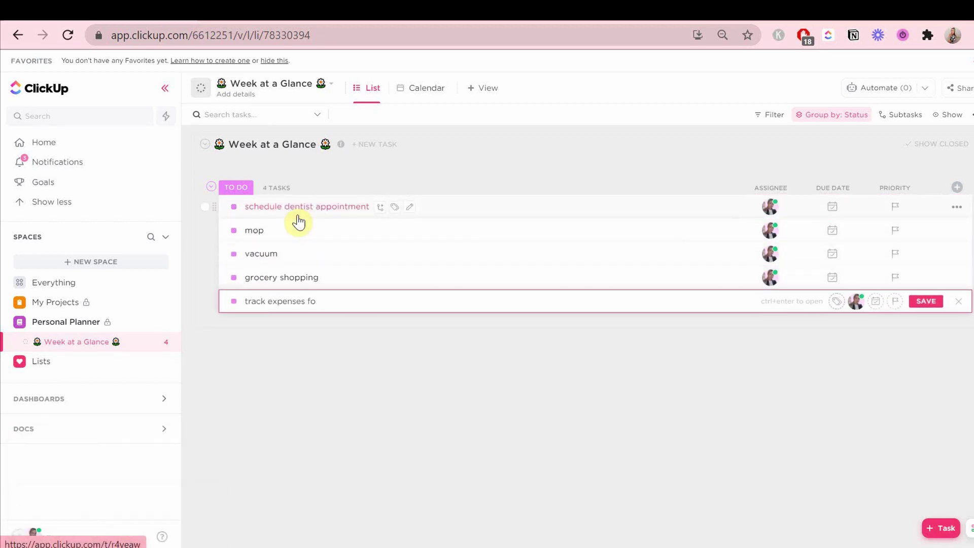
Step: Add tasks: clean bathroom, shower + self tan, sort emails, create meal plan for next week
key("Return")
type("clean bathroom")
key("Return")
type("shower + self tan")
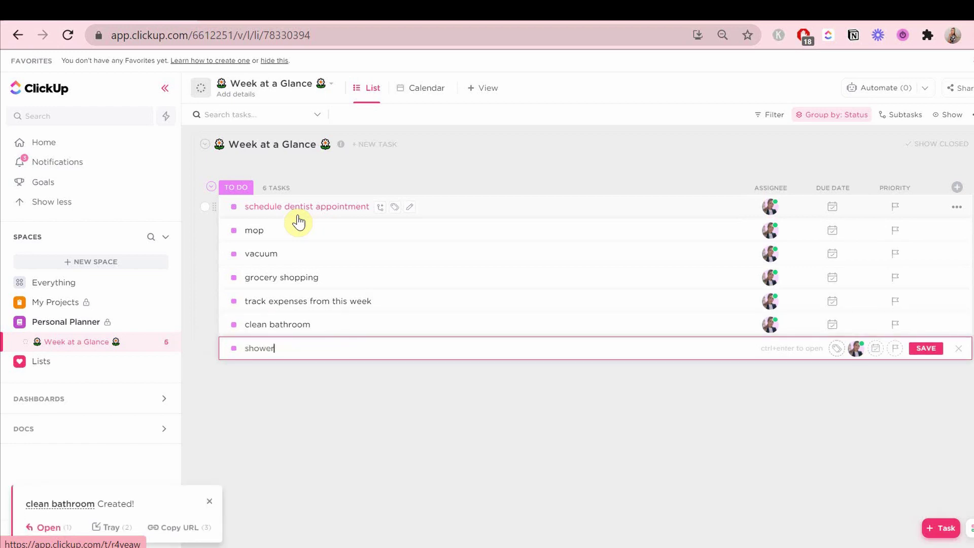
key("Return")
type("sort emails")
key("Return")
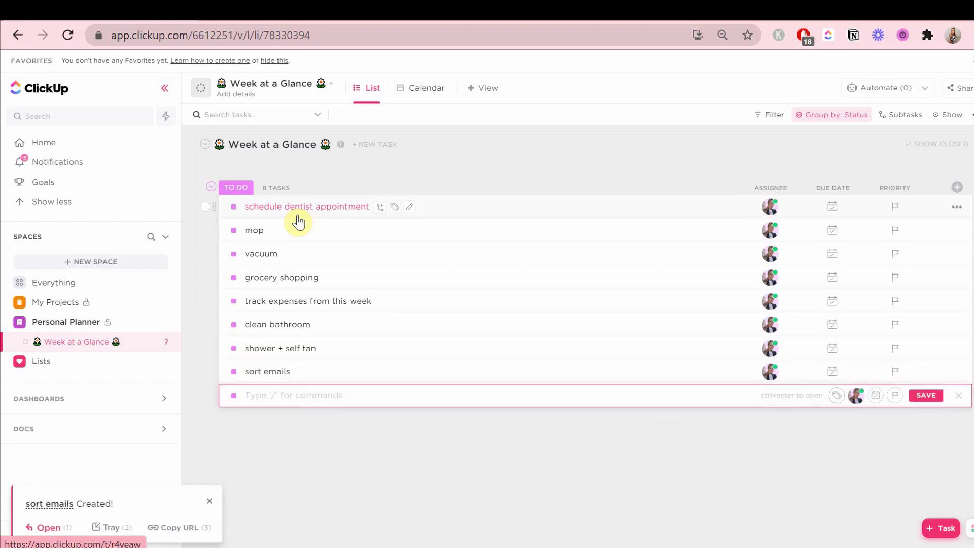
type("create meal plan for next week")
key("Return")
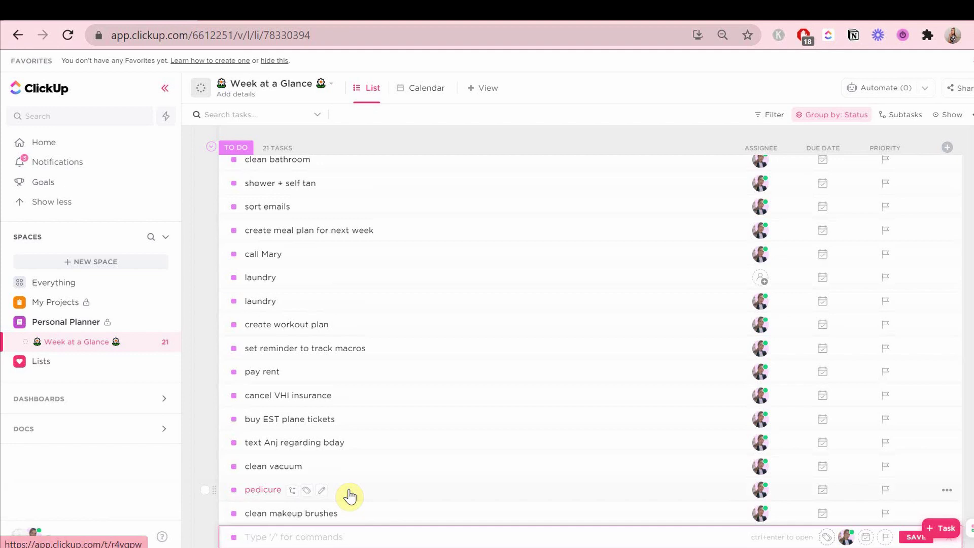
left_click(806, 235)
scroll(806, 235, "up", 3)
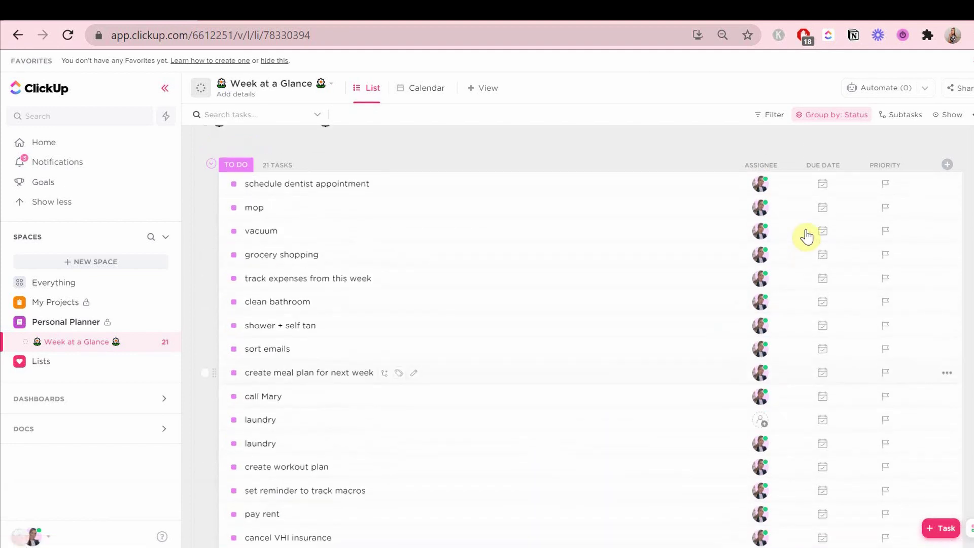
Step: Hide the Assignee column, leaving Due Date and Priority showing
left_click(944, 166)
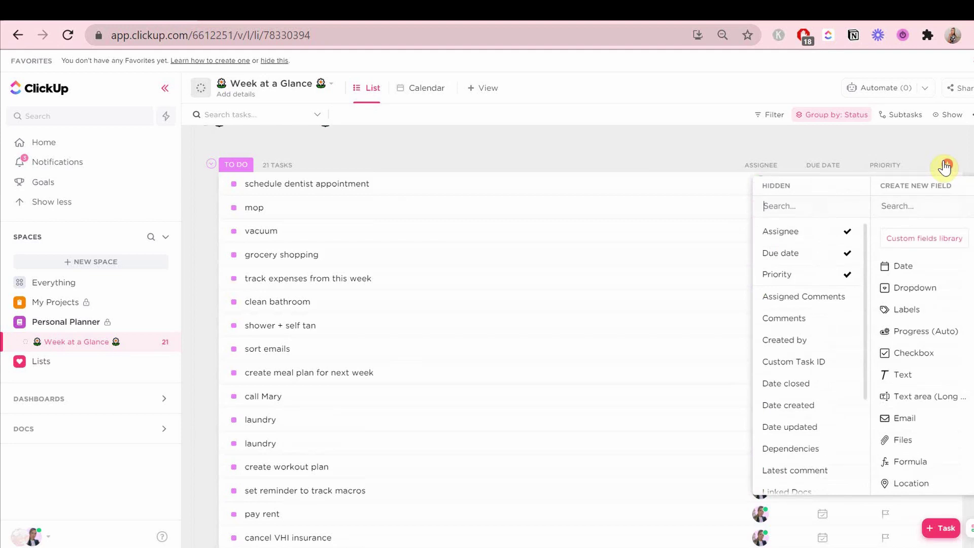
left_click(842, 233)
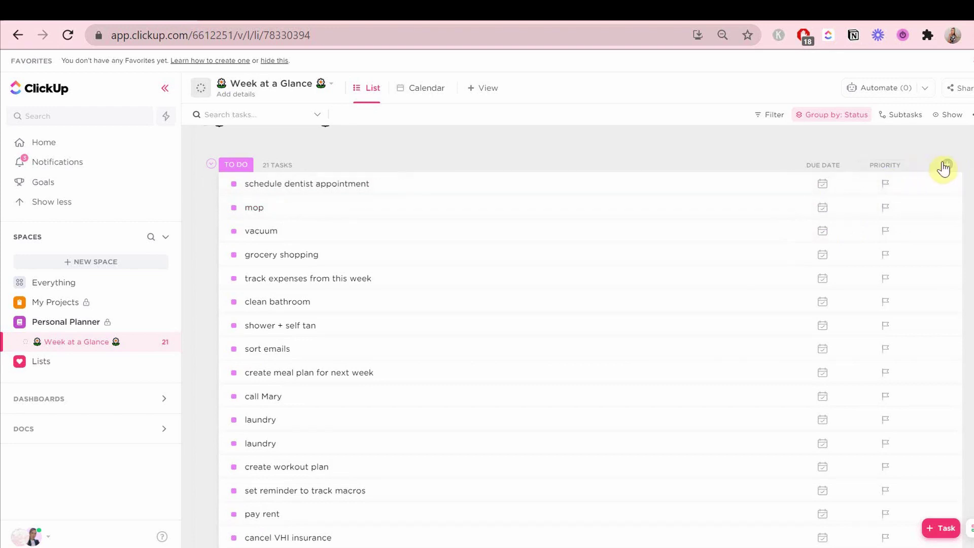
left_click(943, 167)
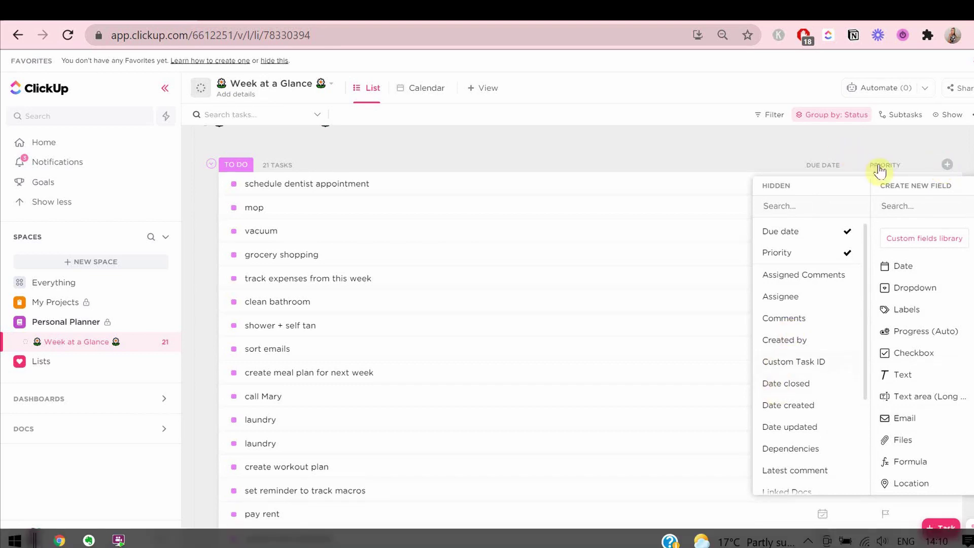
mouse_move(932, 336)
scroll(923, 334, "down", 3)
key("Escape")
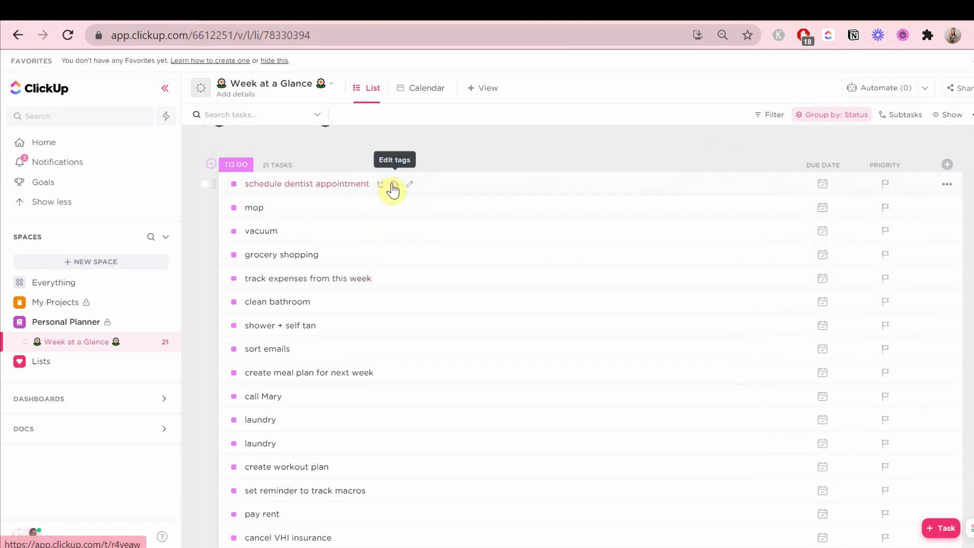
Step: Create tags appointment, event, chores and errands on the schedule dentist appointment task
left_click(393, 184)
type("appi")
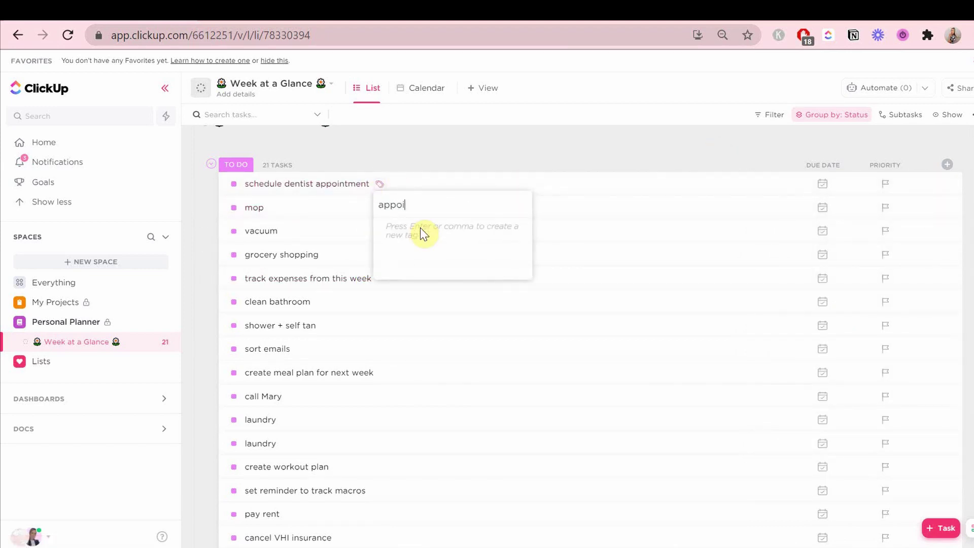
type("intment")
key("Return")
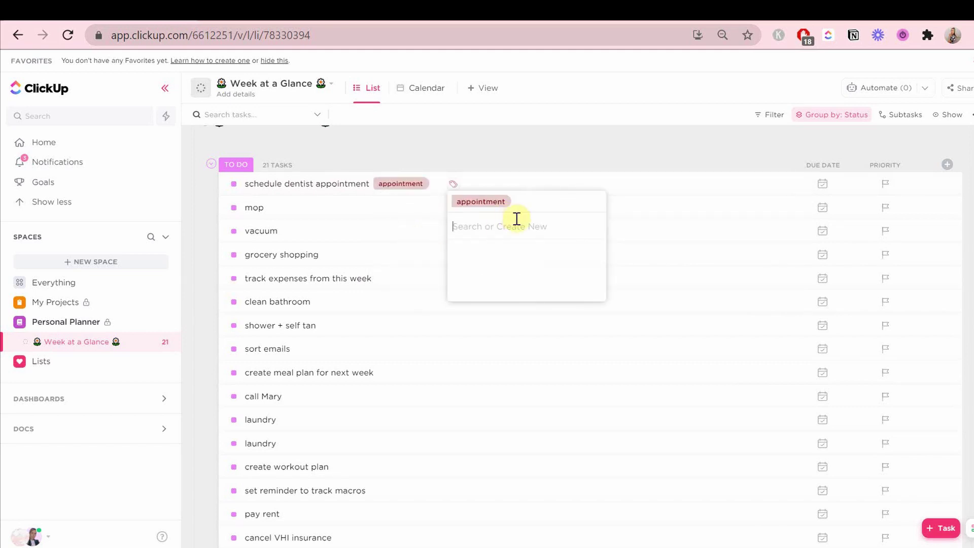
type("event")
key("Return")
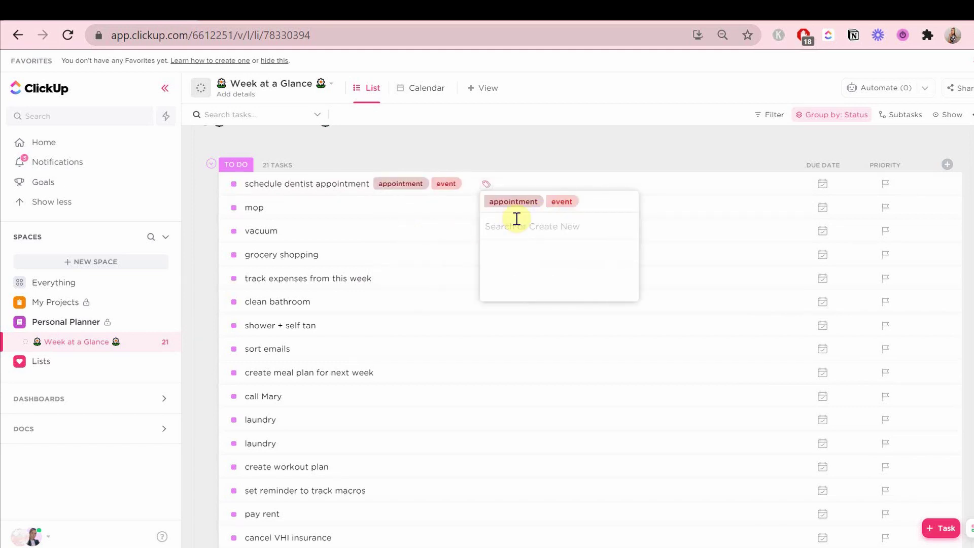
type("chores")
key("Return")
type("errands")
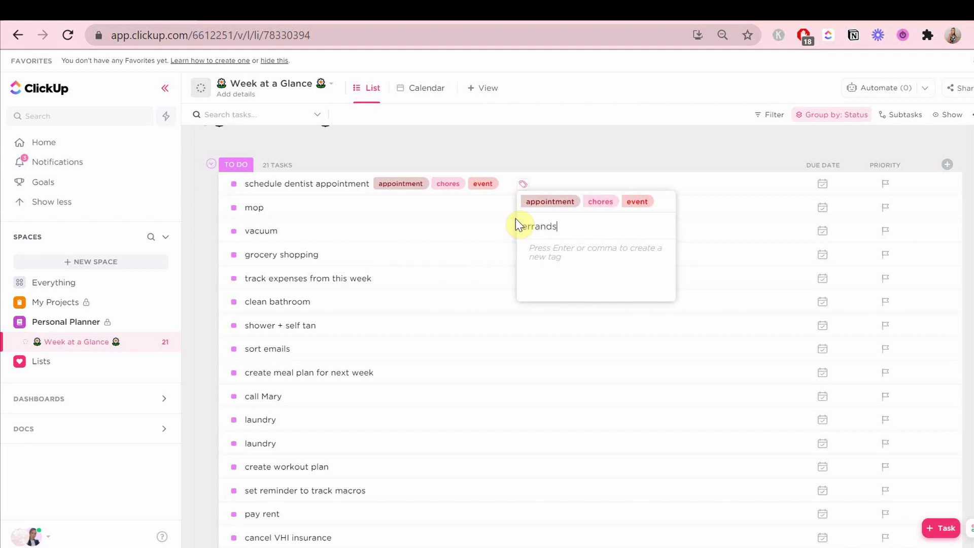
key("Return")
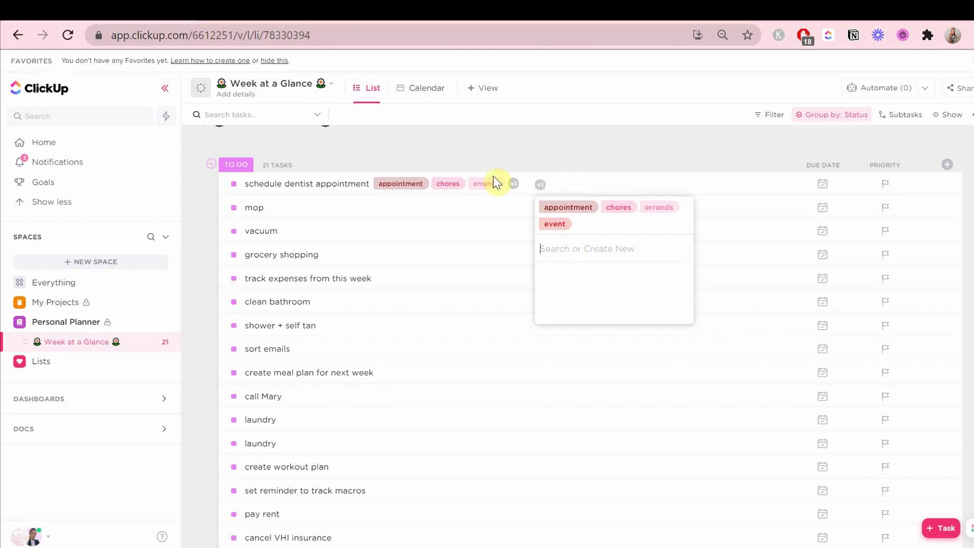
Step: Recolour the event tag pink and the chores tag light blue
left_click(581, 213)
left_click(603, 247)
left_click(581, 209)
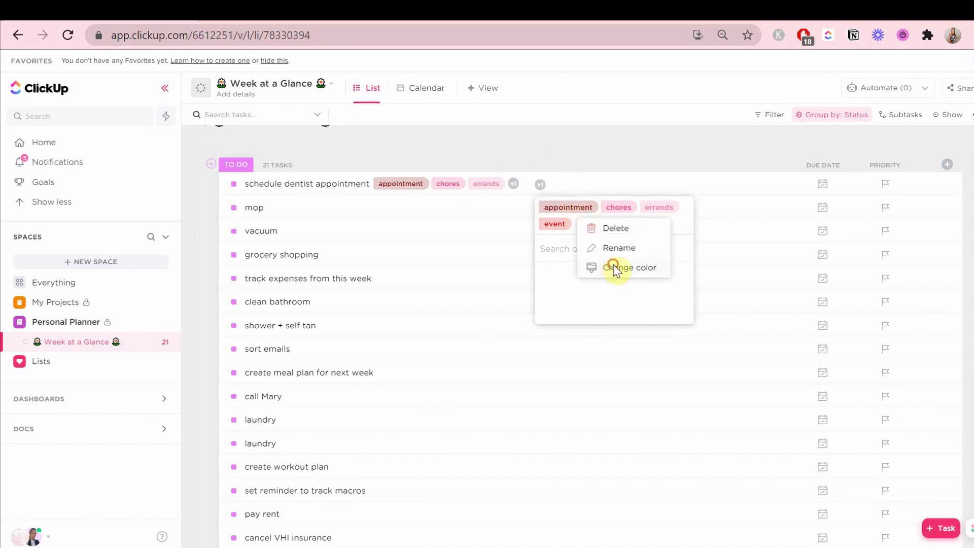
left_click(613, 265)
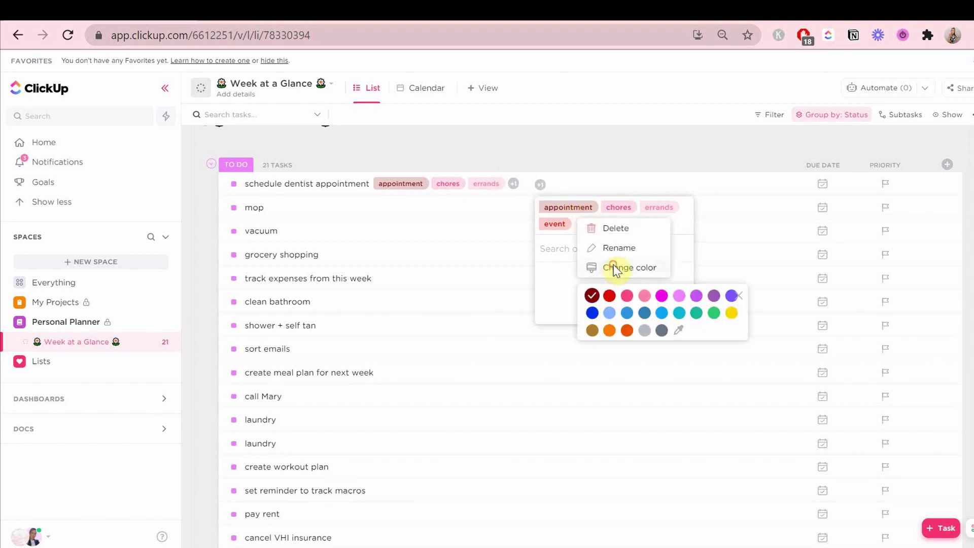
left_click(560, 224)
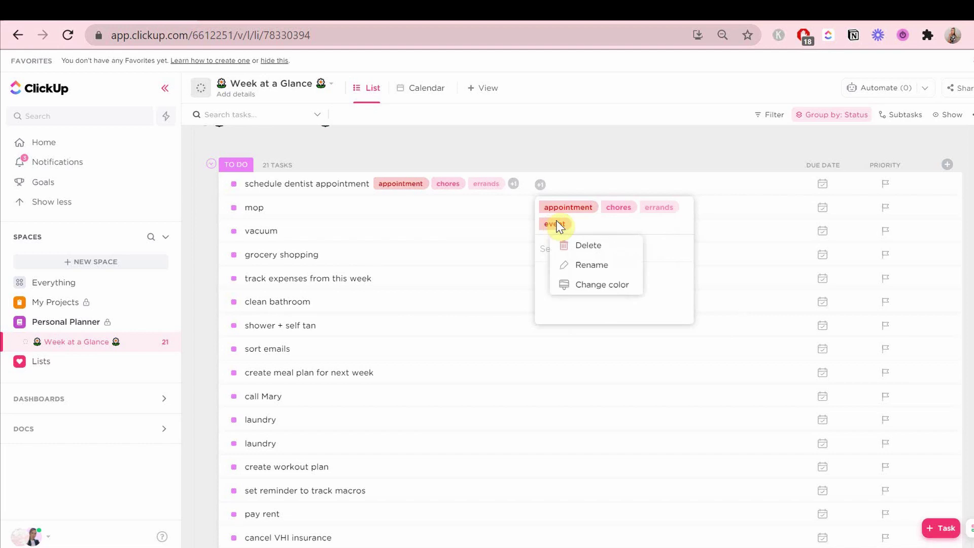
left_click(611, 285)
left_click(634, 312)
left_click(628, 208)
left_click(663, 267)
left_click(700, 312)
Step: Give the errands tag a custom blue-purple colour
left_click(658, 207)
left_click(707, 267)
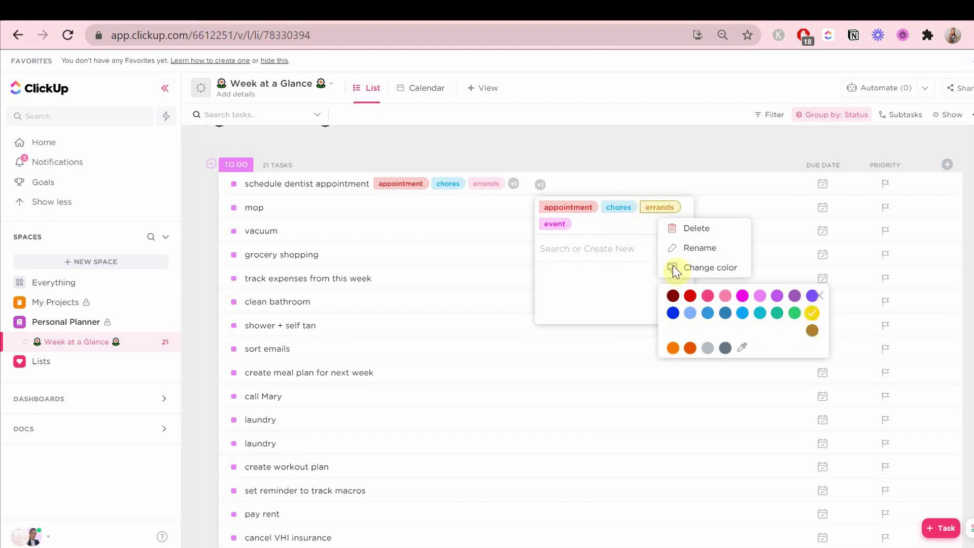
left_click(759, 330)
left_click(750, 302)
left_click(778, 391)
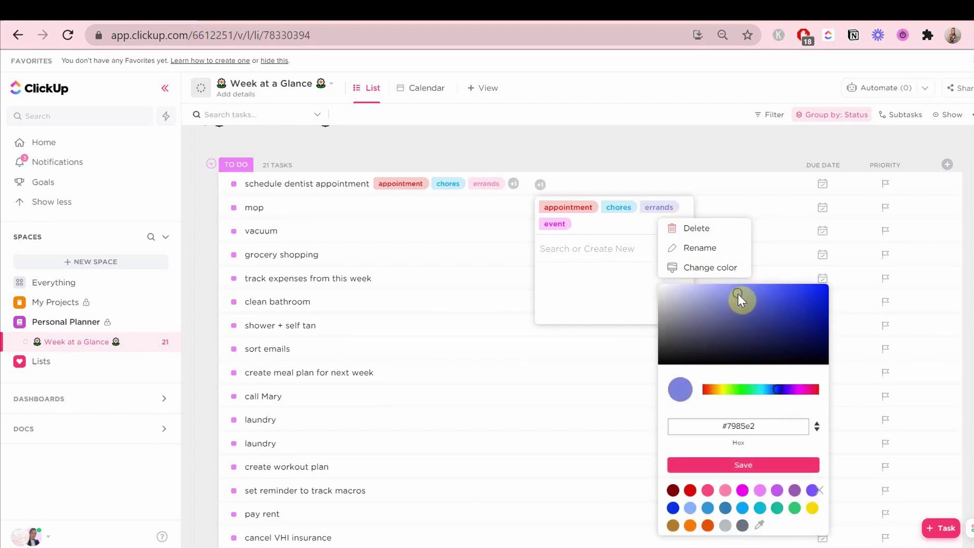
left_click(641, 228)
Step: Remove the appointment, chores and errands tags from the dentist task
left_click(594, 206)
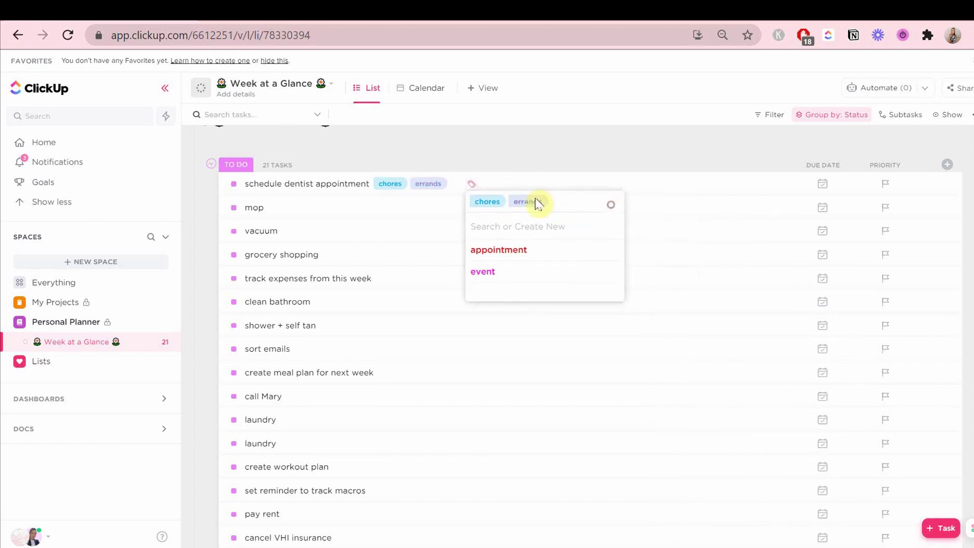
left_click(528, 200)
left_click(494, 200)
scroll(470, 245, "down", 5)
Step: Replace the mistaken 'MK event' task with a new 'MK @ 3Arena' task
left_click(261, 456)
type("MK event")
key("Return")
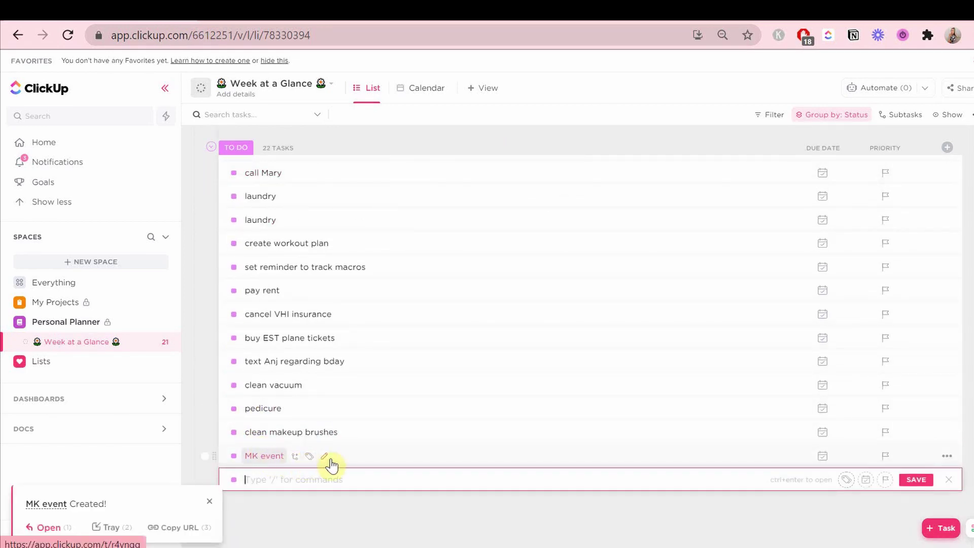
left_click(946, 457)
left_click(933, 319)
type("MK ")
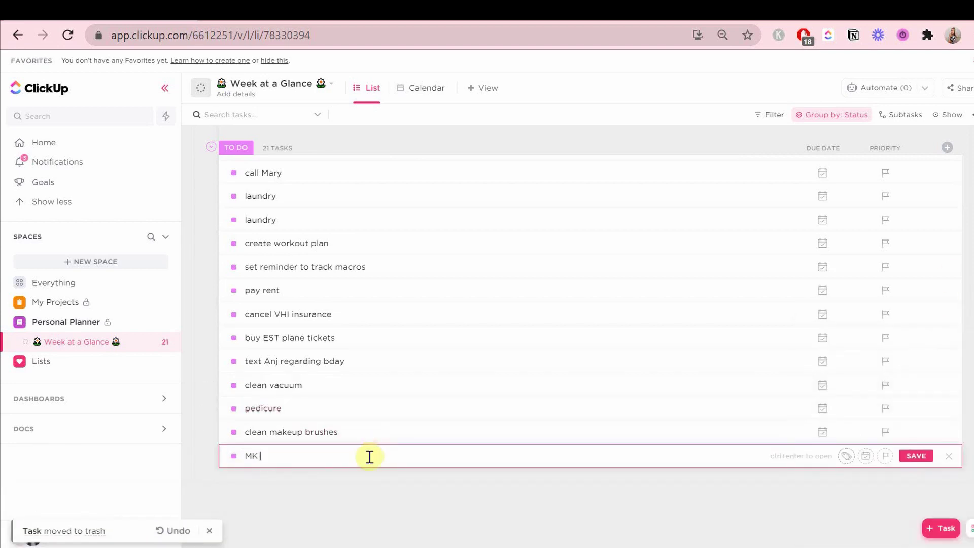
type("@ 3Arena")
key("Return")
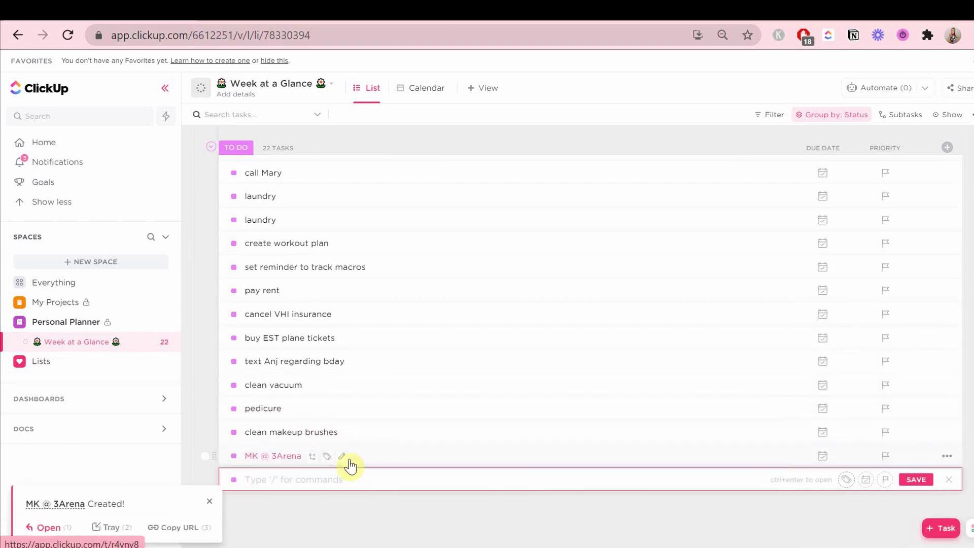
left_click(951, 481)
Step: Tag the MK @ 3Arena task as event
left_click(326, 455)
left_click(369, 533)
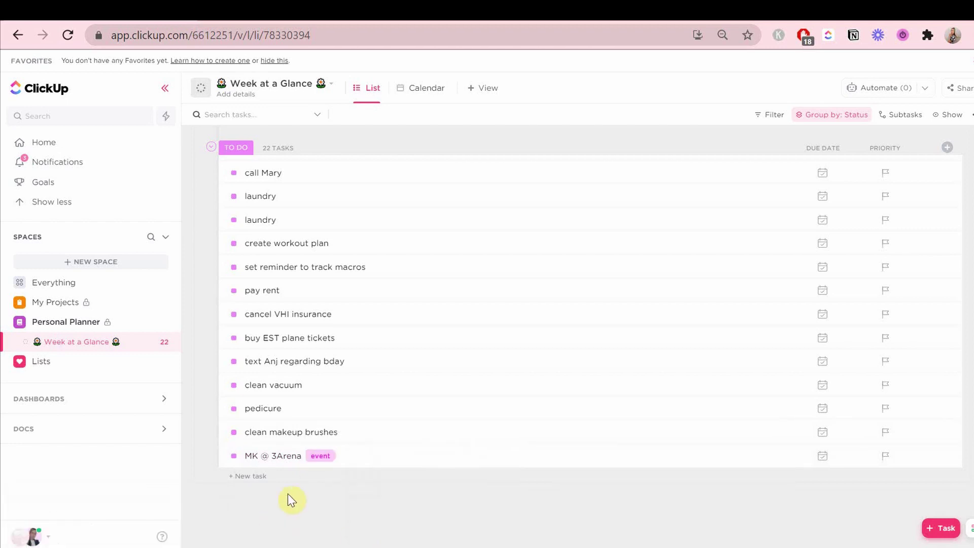
scroll(388, 413, "up", 2)
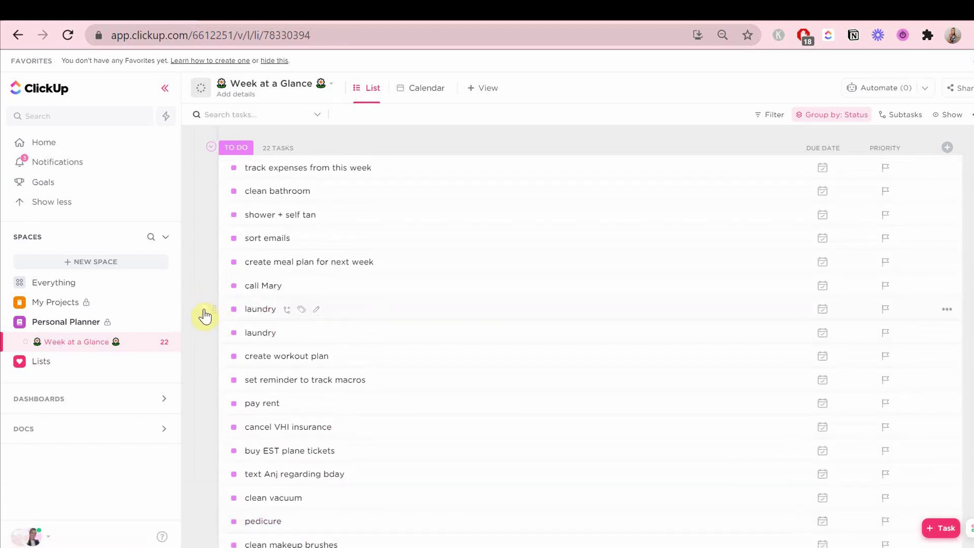
Step: Select both laundry tasks, mop, vacuum, clean bathroom, clean vacuum and clean makeup brushes
left_click(205, 308)
left_click(205, 333)
scroll(211, 338, "up", 3)
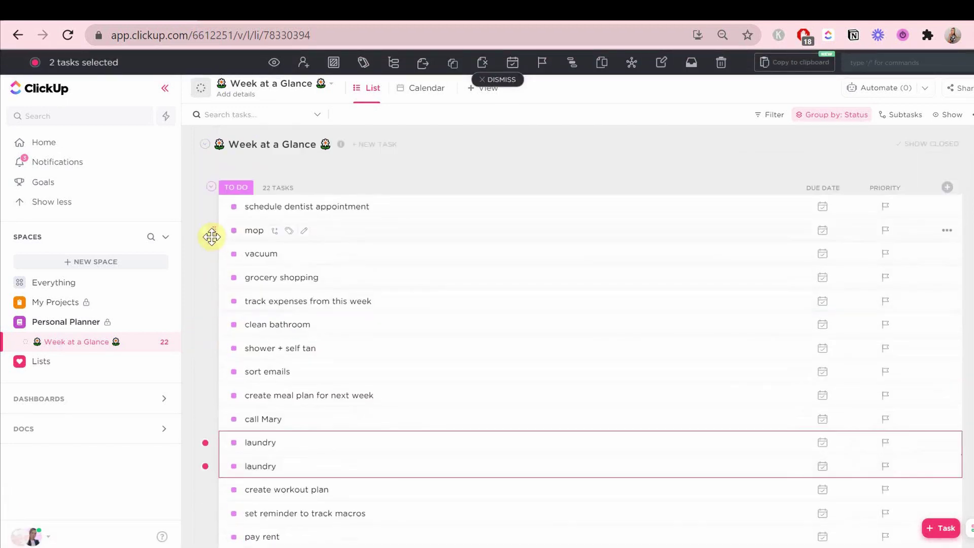
left_click(204, 230)
left_click(205, 254)
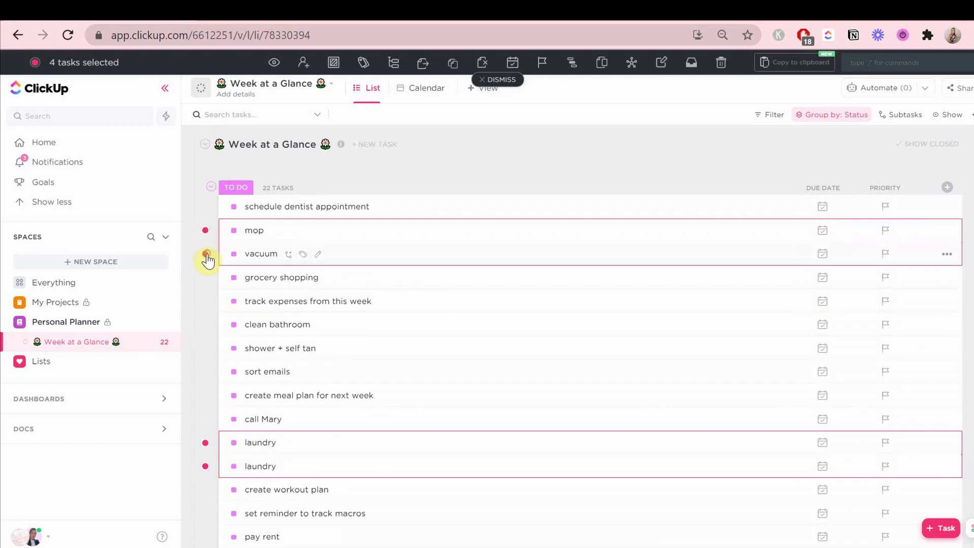
left_click(205, 325)
scroll(209, 379, "down", 1)
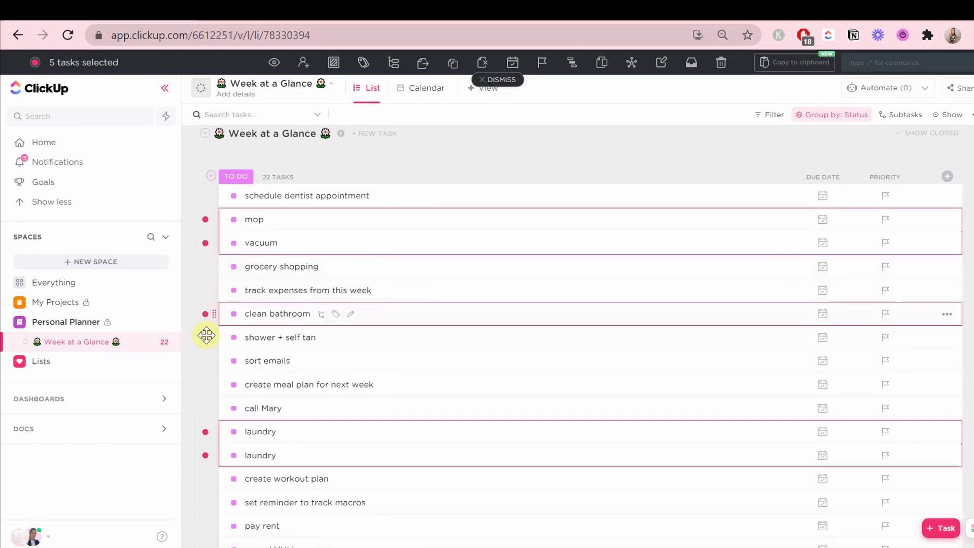
scroll(208, 350, "down", 3)
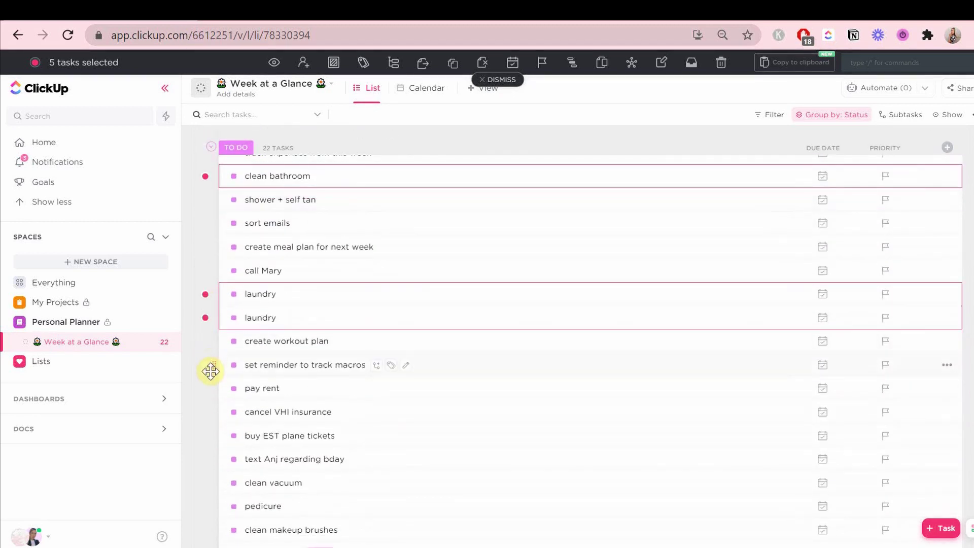
scroll(206, 394, "down", 1)
left_click(205, 440)
scroll(206, 436, "down", 1)
left_click(205, 478)
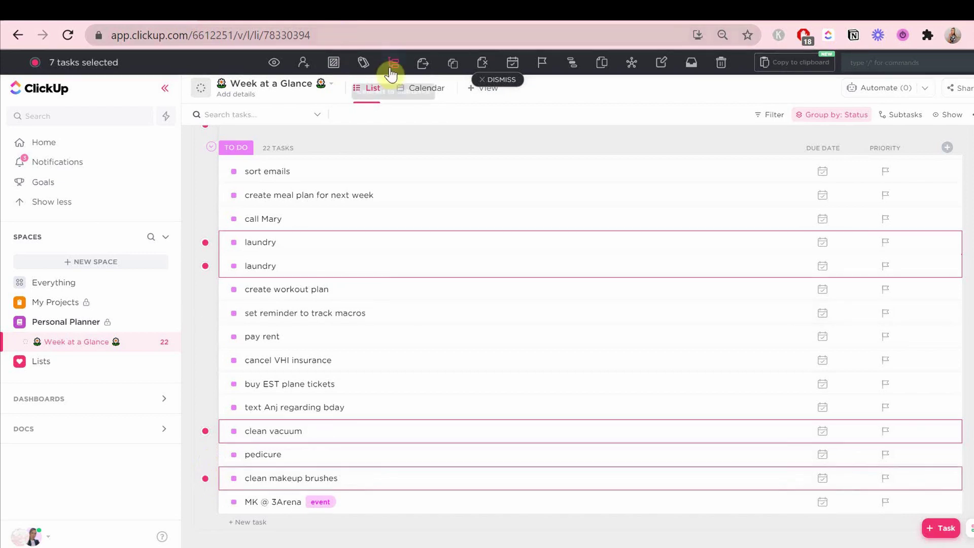
Step: Apply the chores tag to the seven selected tasks and clear the selection
left_click(364, 63)
left_click(371, 140)
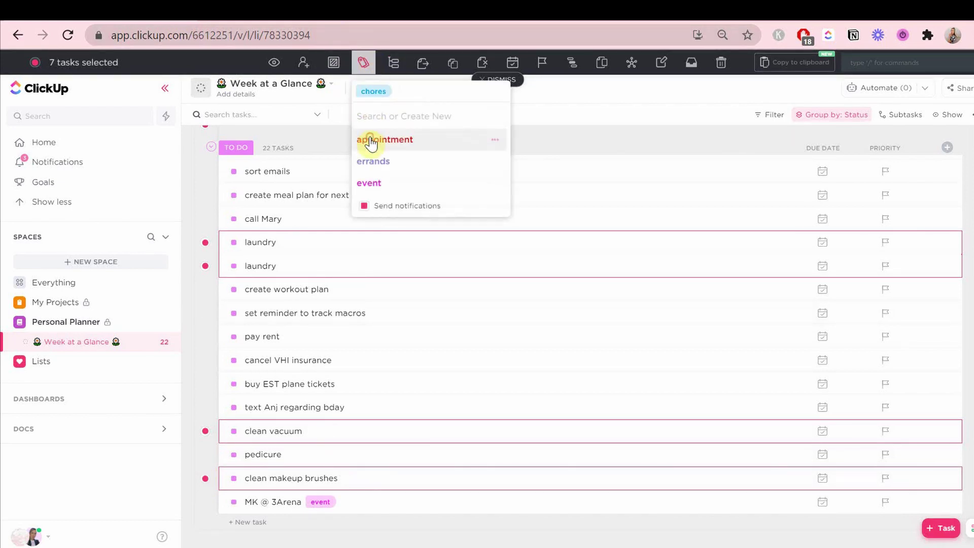
left_click(543, 96)
left_click(501, 79)
scroll(404, 210, "up", 5)
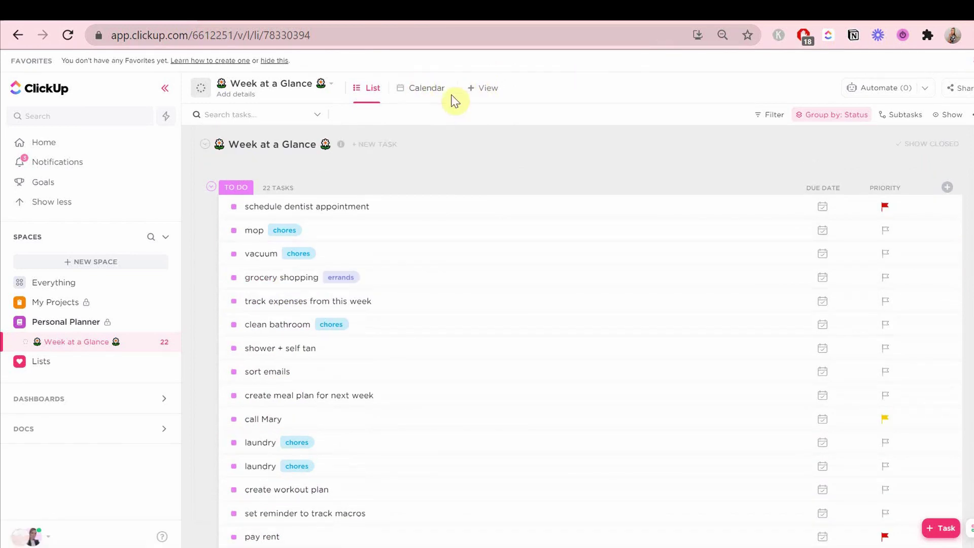
Step: Show Week at a Glance in Calendar layout with a one-week period, Aug 2–8
left_click(426, 95)
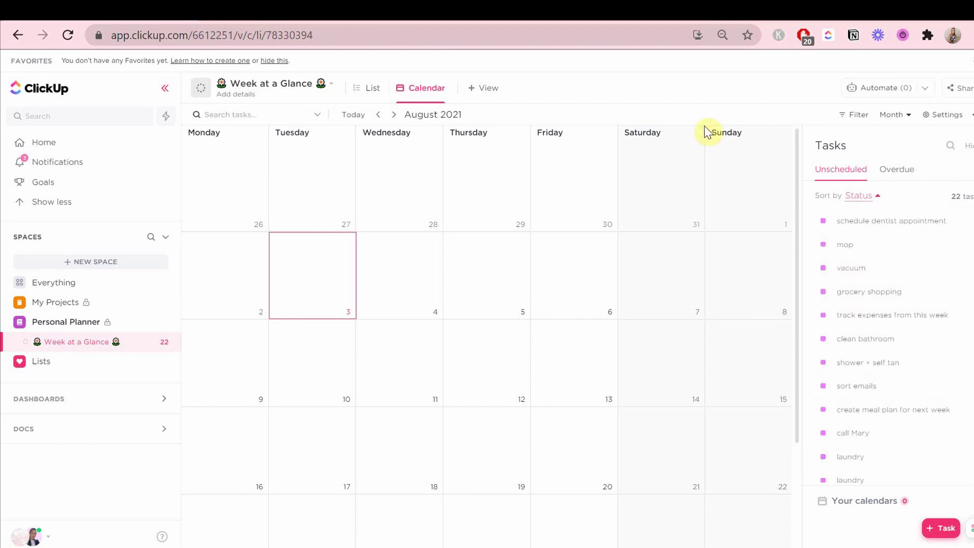
left_click(893, 116)
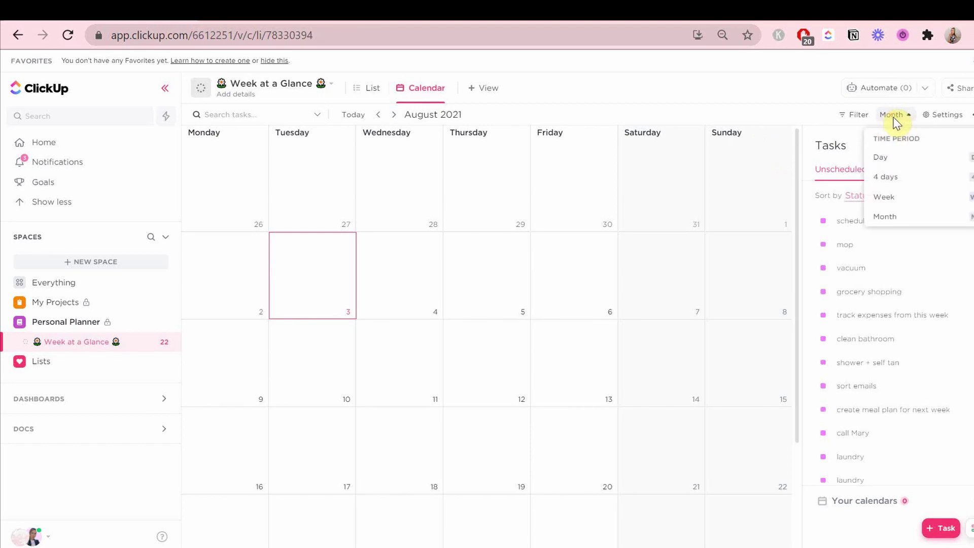
left_click(908, 200)
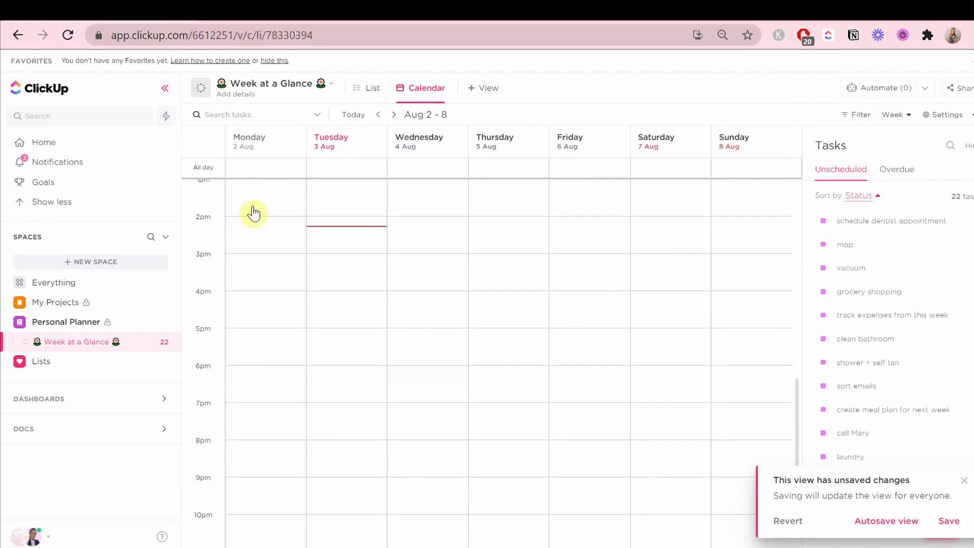
Step: Check the previous week, return to Aug 2–8, and dismiss the unsaved-changes prompt
left_click(380, 116)
left_click(394, 115)
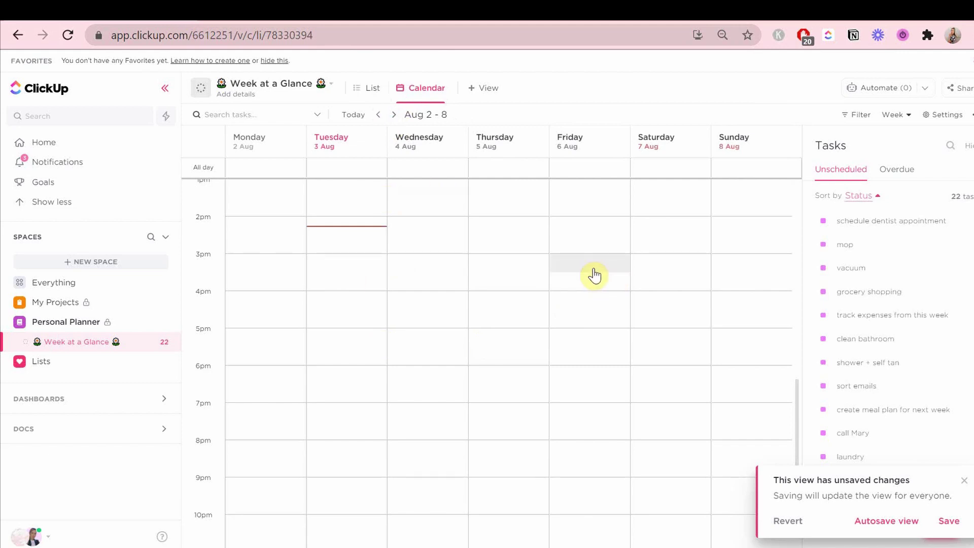
left_click(865, 522)
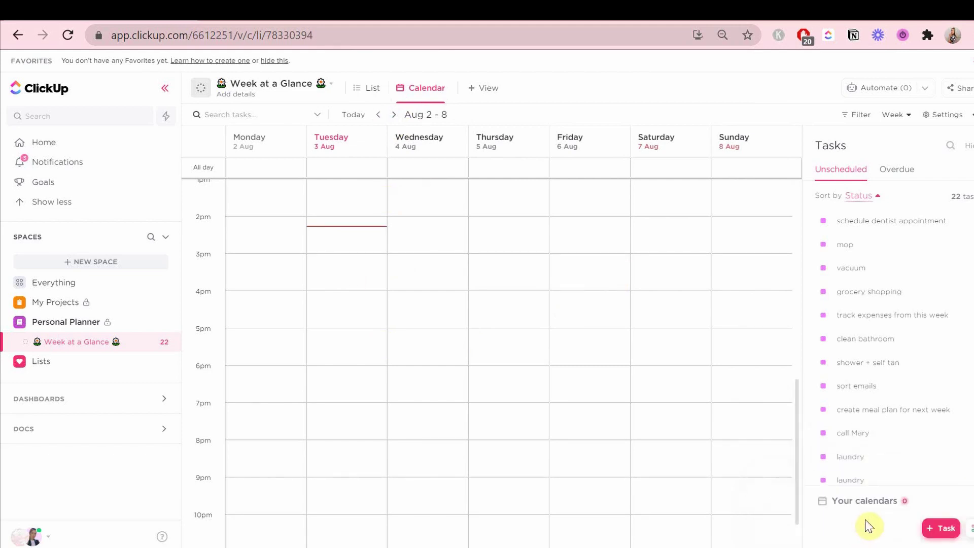
Step: Back in List view, switch on Autosave view, then return to the calendar layout
left_click(370, 90)
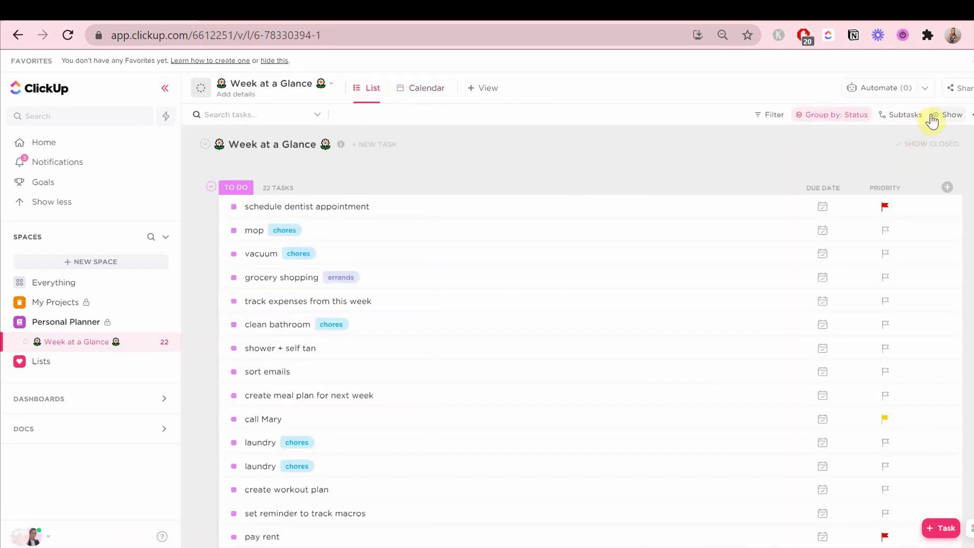
left_click(970, 117)
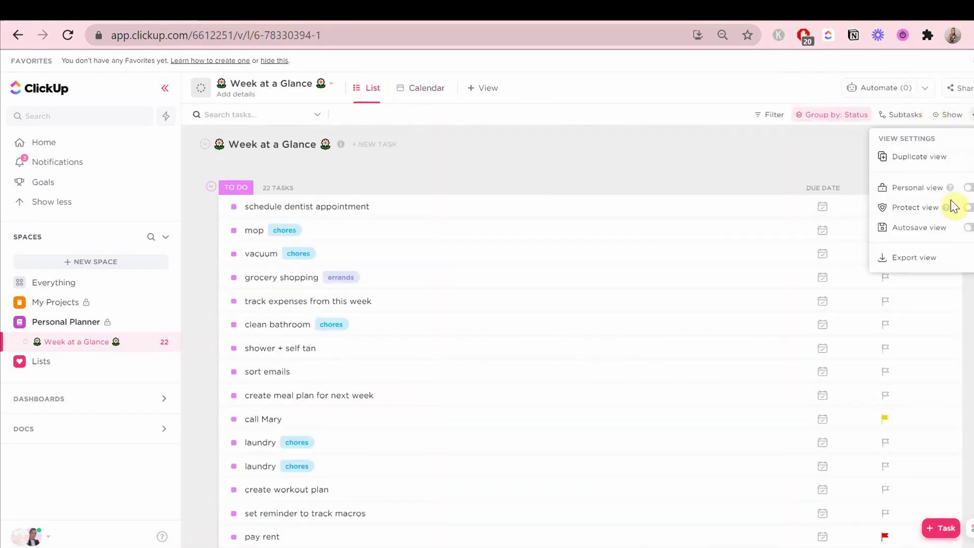
left_click(969, 227)
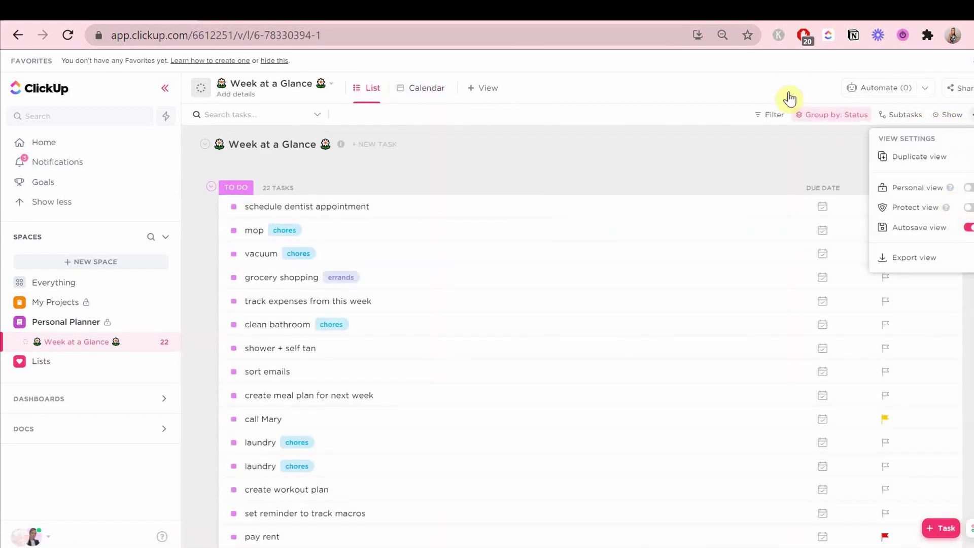
left_click(680, 111)
left_click(414, 101)
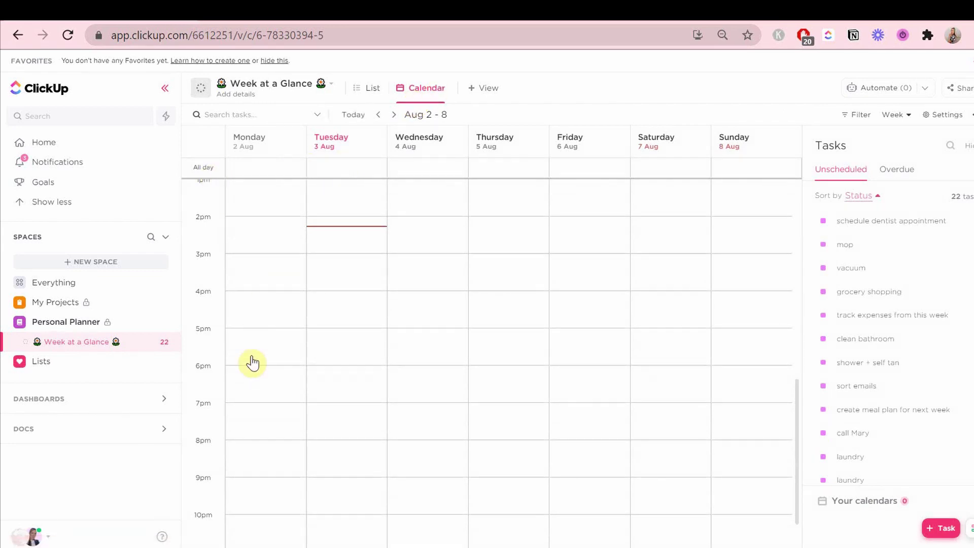
Step: Schedule makeup brushes, both laundries, workout and meal plans, self tan, bathroom, phone call and rent as all-day tasks
scroll(904, 370, "down", 5)
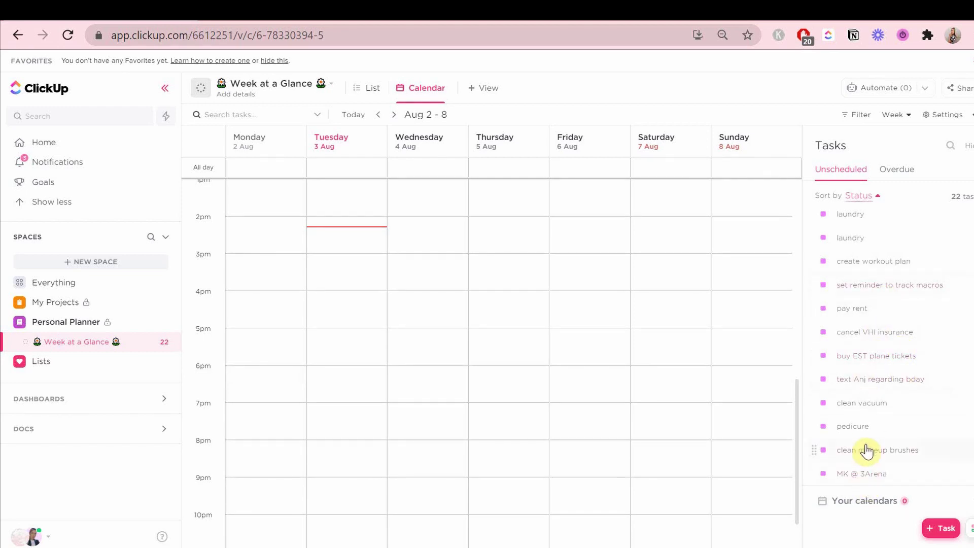
mouse_move(869, 459)
left_mouse_down()
mouse_move(761, 330)
mouse_move(665, 168)
left_mouse_up()
left_click_drag(844, 243, 599, 166)
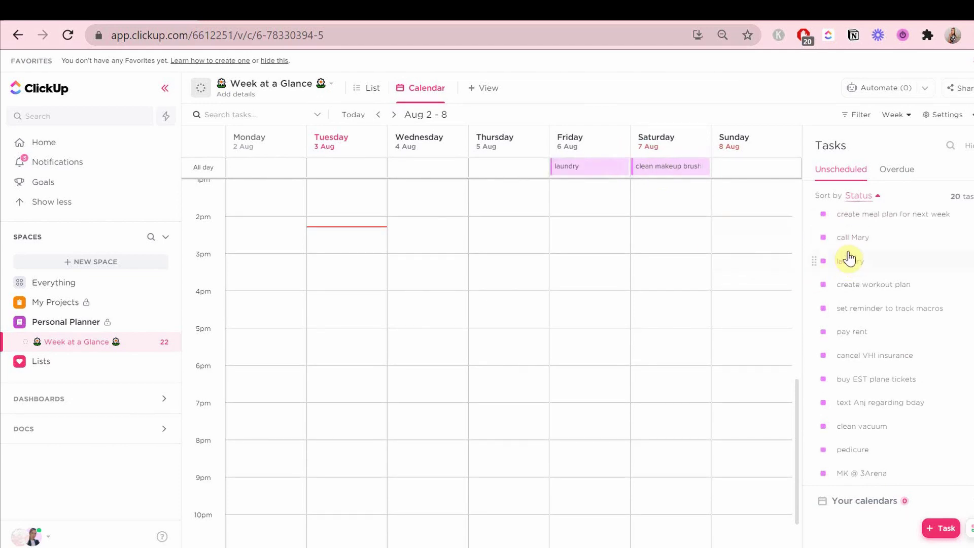
left_click_drag(854, 260, 503, 170)
left_click_drag(843, 285, 736, 170)
left_click_drag(863, 263, 724, 179)
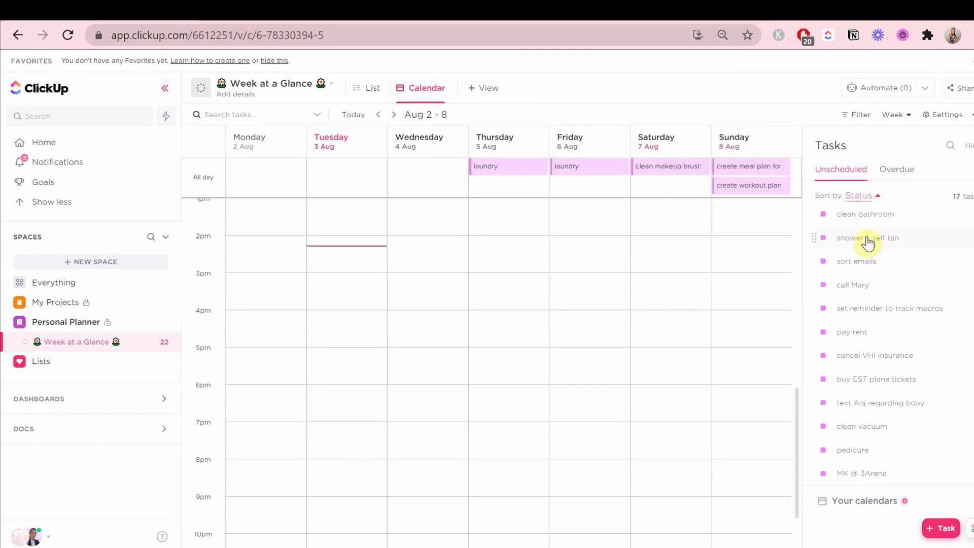
left_click_drag(870, 238, 586, 191)
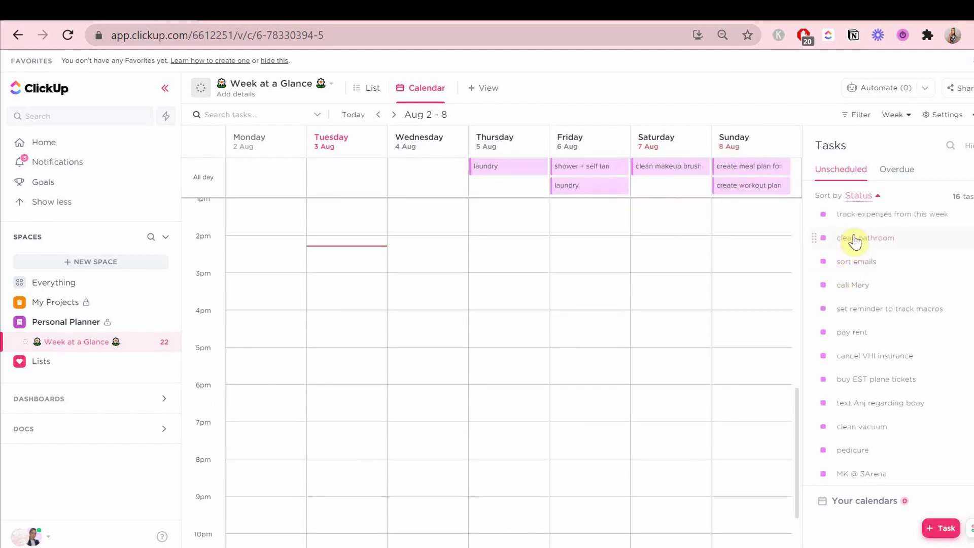
left_click_drag(854, 239, 510, 193)
left_click_drag(850, 220, 743, 198)
left_click_drag(869, 288, 413, 206)
left_click_drag(855, 341, 369, 216)
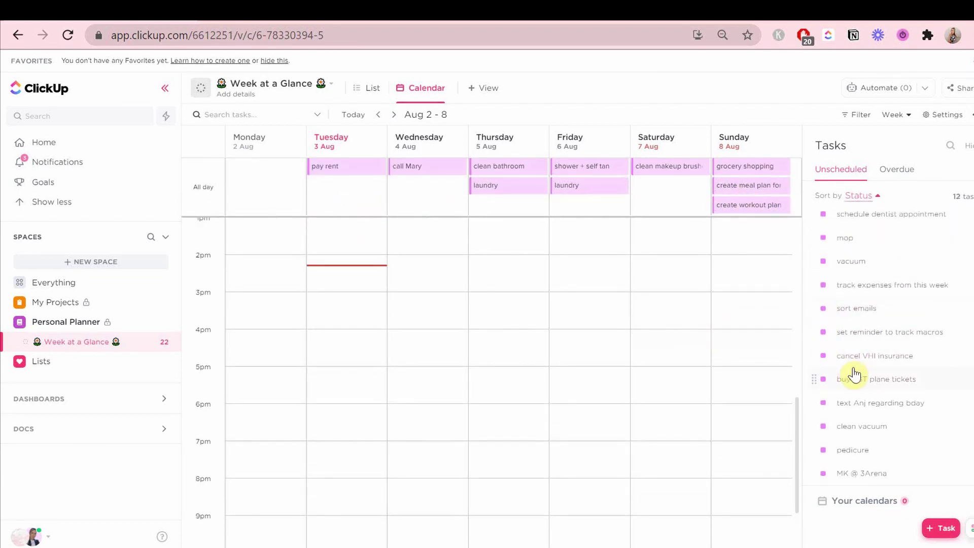
Step: Schedule VHI, birthday text, mop, vacuum, dentist, expenses, emails, pedicure, clean vacuum and macros reminder across the week
left_click_drag(854, 362, 359, 199)
left_click_drag(849, 387, 646, 199)
left_click_drag(865, 252, 591, 211)
left_click_drag(845, 244, 568, 212)
left_click_drag(488, 235, 424, 213)
left_click_drag(852, 226, 741, 223)
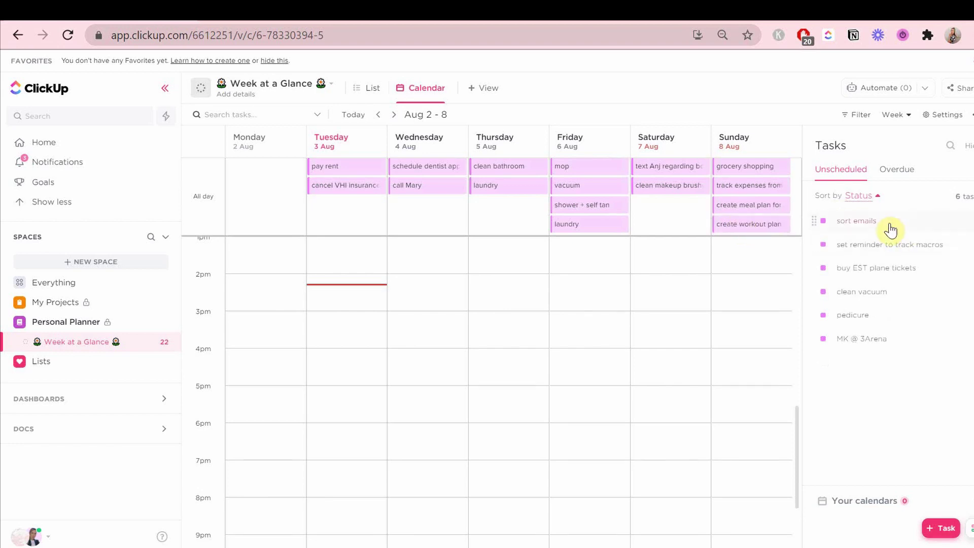
left_click_drag(889, 226, 311, 213)
left_click_drag(881, 296, 522, 218)
left_click_drag(860, 274, 707, 209)
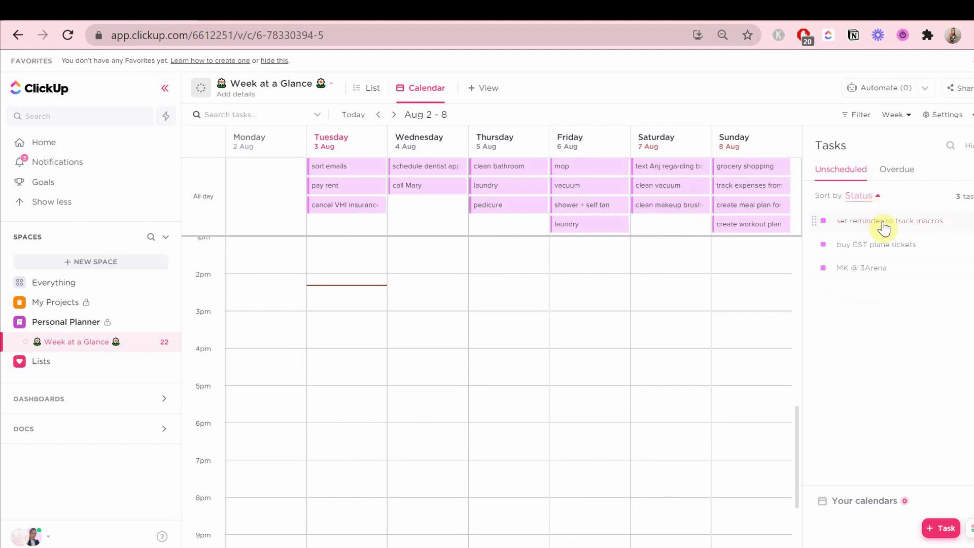
left_click_drag(883, 228, 439, 228)
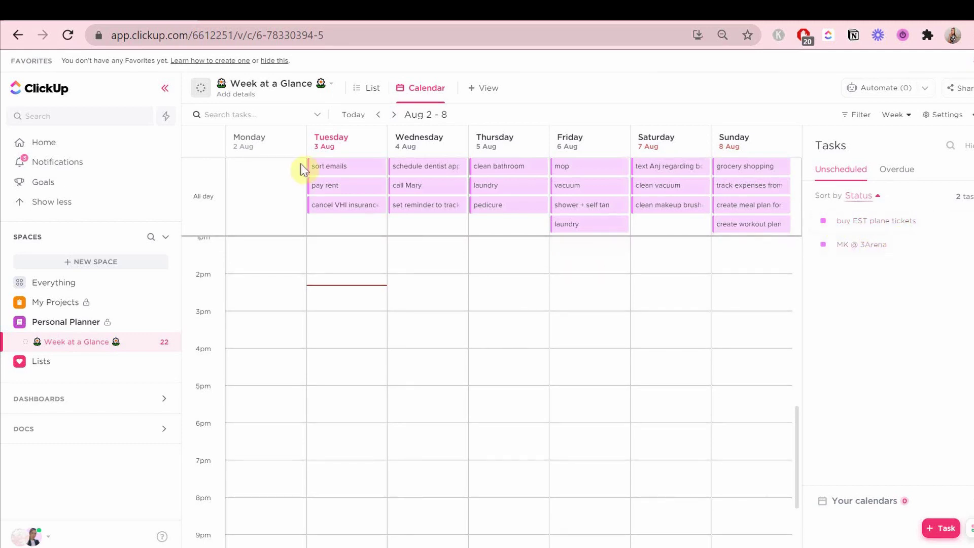
Step: In List view, give MK @ 3Arena a due date of 24 November
left_click(372, 96)
scroll(612, 351, "down", 5)
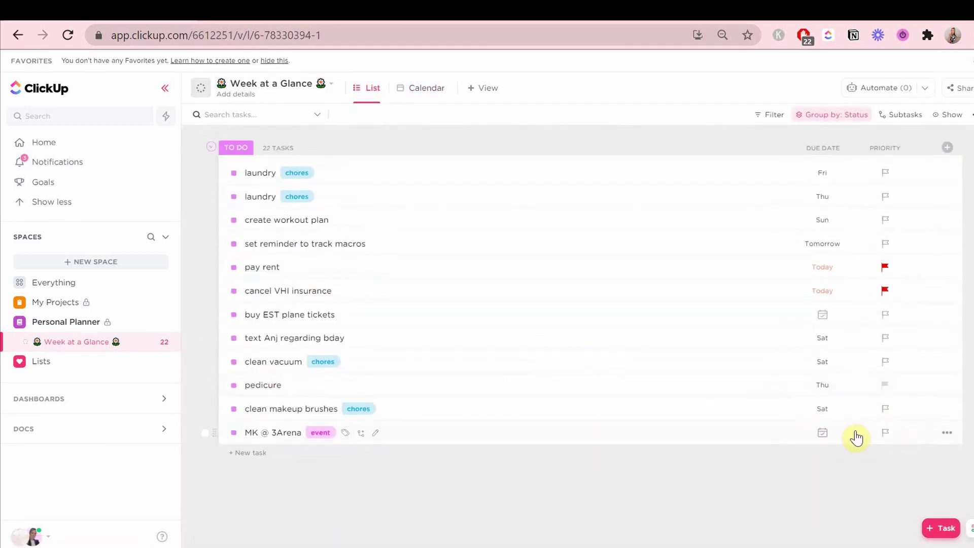
left_click(813, 435)
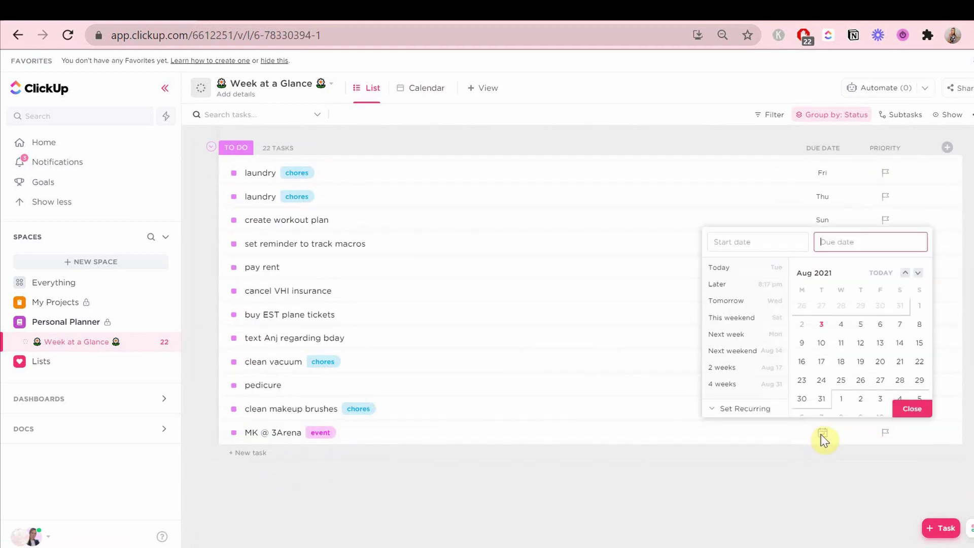
left_click(916, 276)
left_click(915, 277)
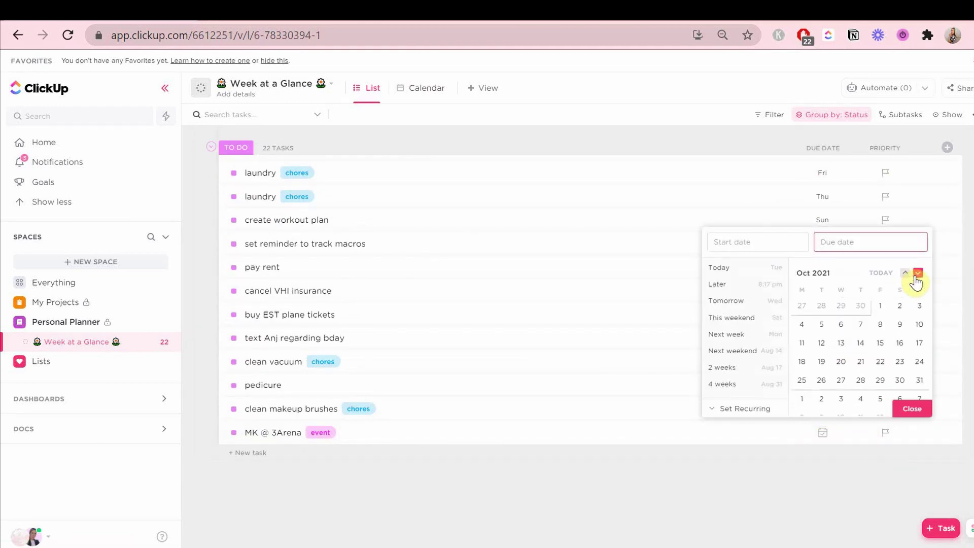
left_click(916, 277)
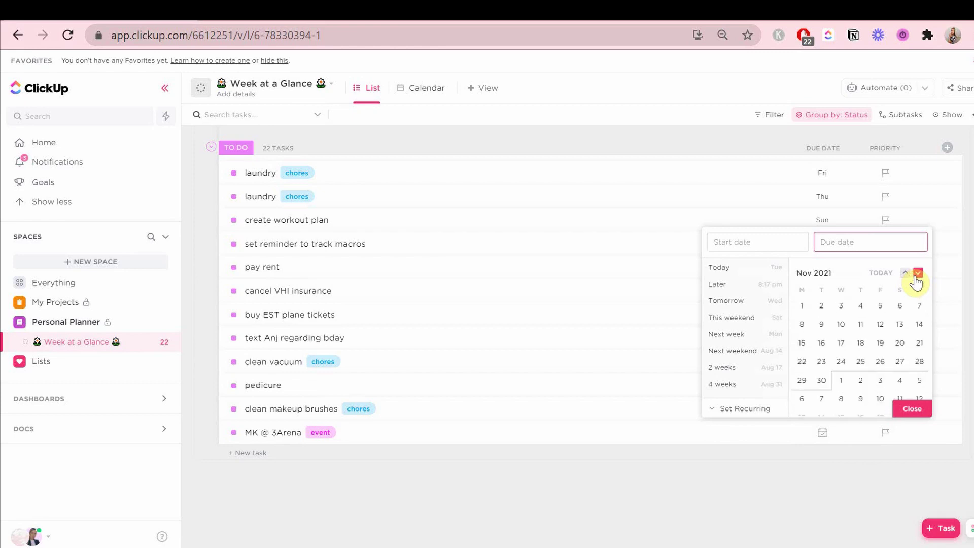
left_click(841, 361)
left_click(912, 409)
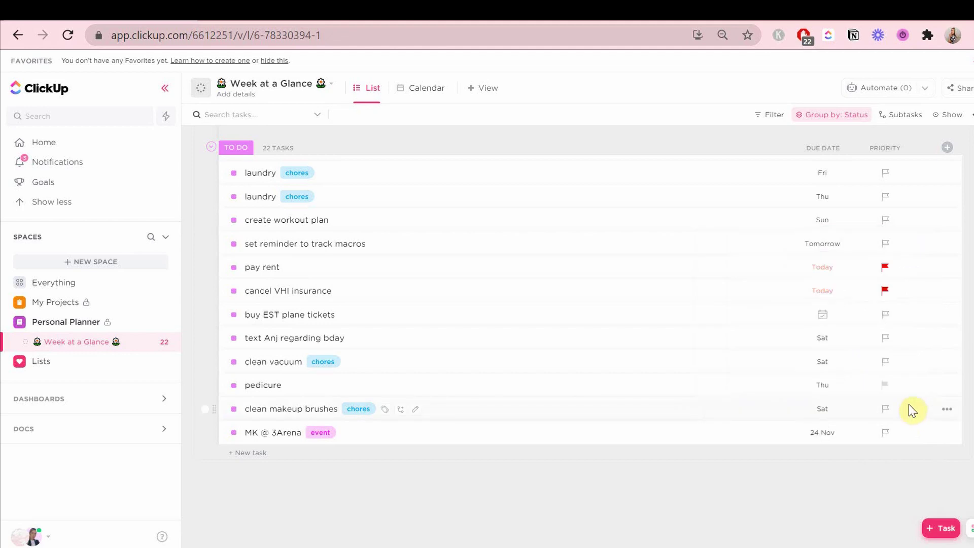
Step: Set buy EST plane tickets' due date to 14 September
scroll(857, 378, "up", 1)
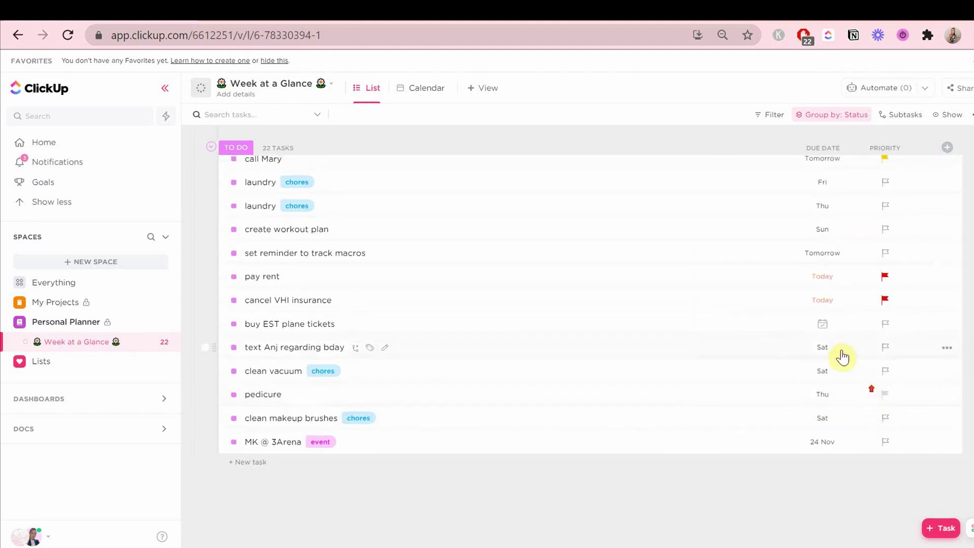
left_click(820, 329)
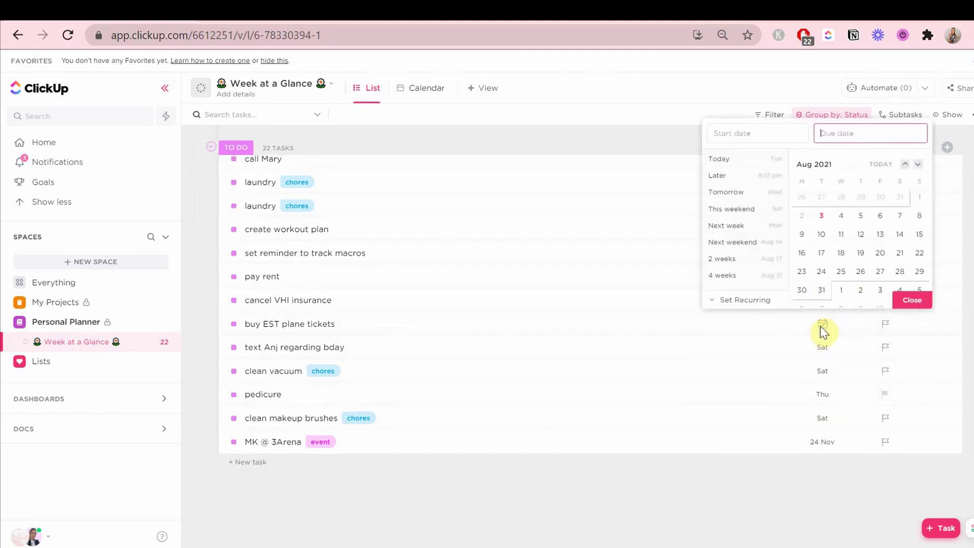
left_click(917, 165)
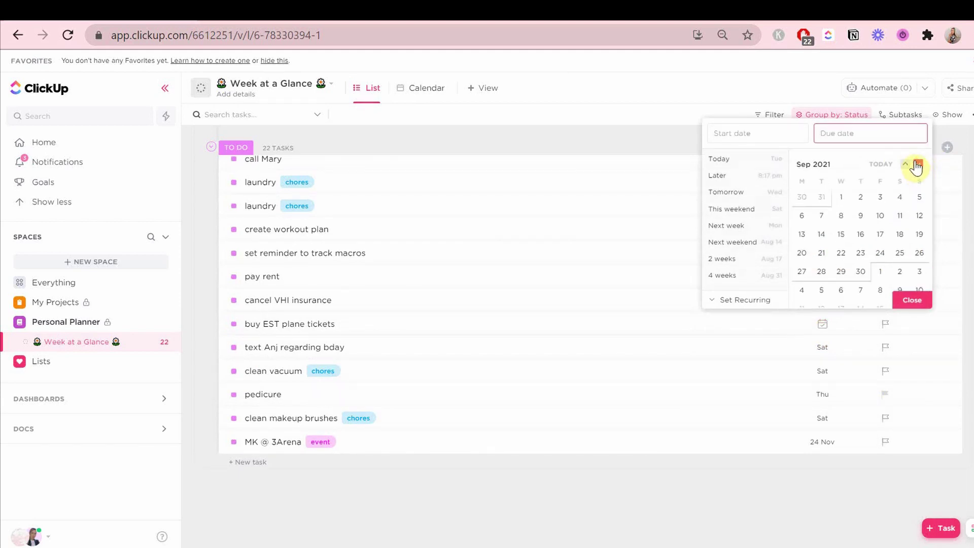
left_click(821, 234)
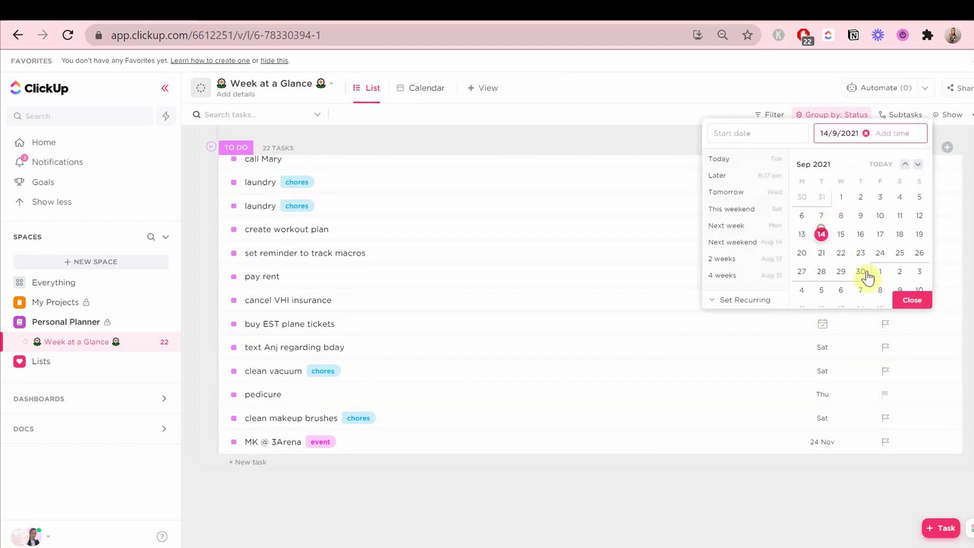
left_click(909, 303)
scroll(619, 355, "up", 5)
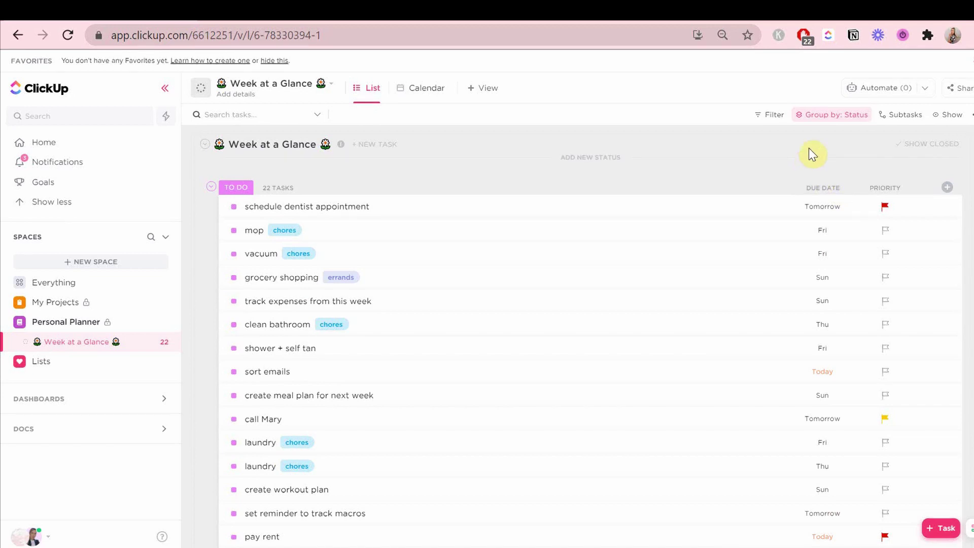
Step: Group the Week at a Glance tasks by due date and sort them by priority
left_click(830, 116)
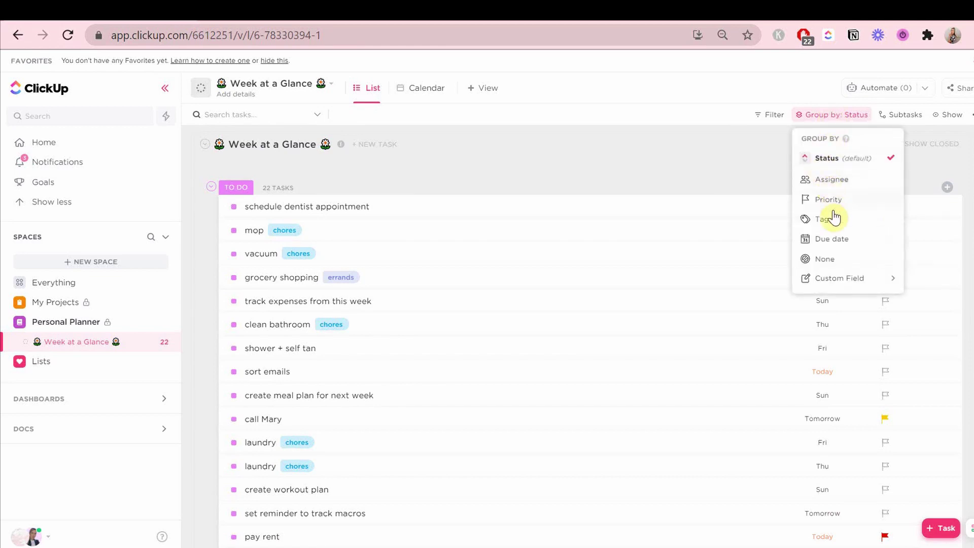
left_click(834, 240)
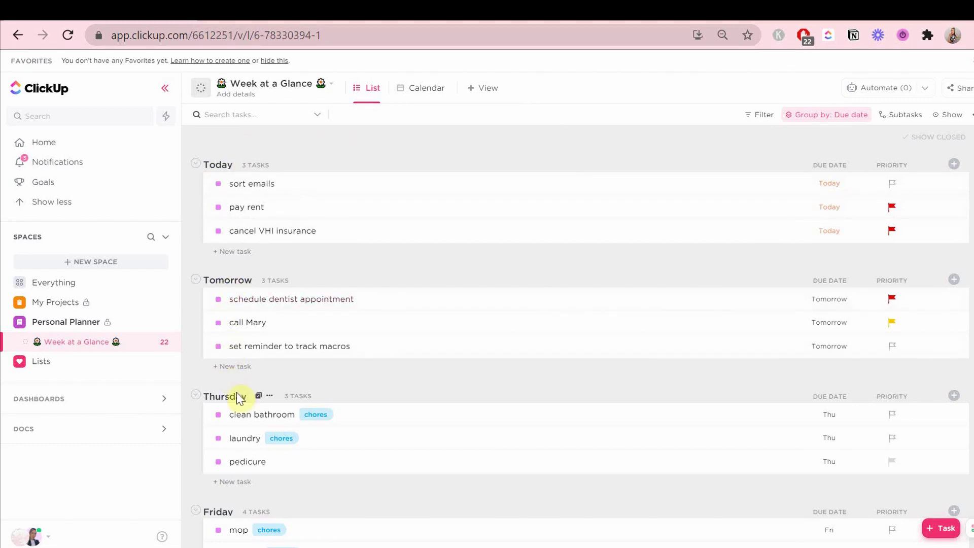
scroll(238, 398, "down", 2)
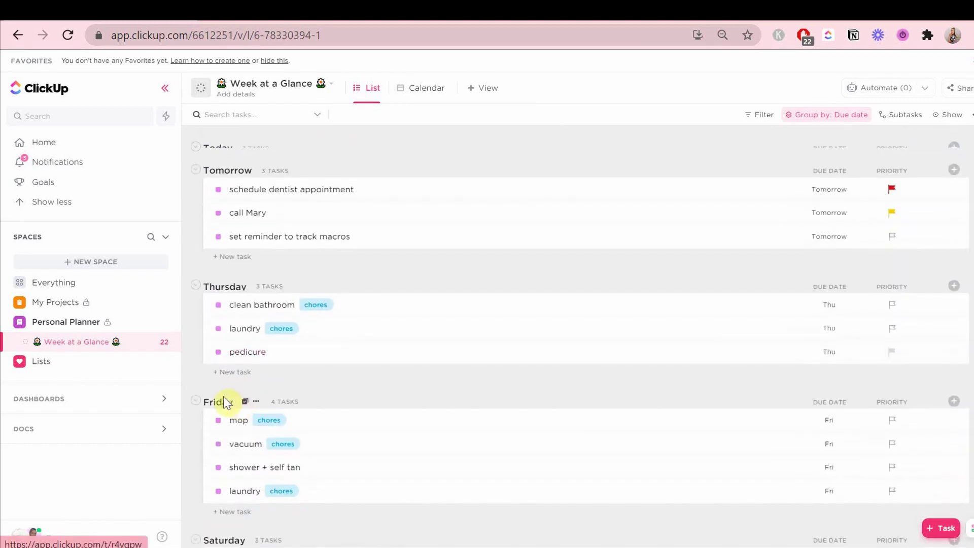
scroll(227, 403, "down", 2)
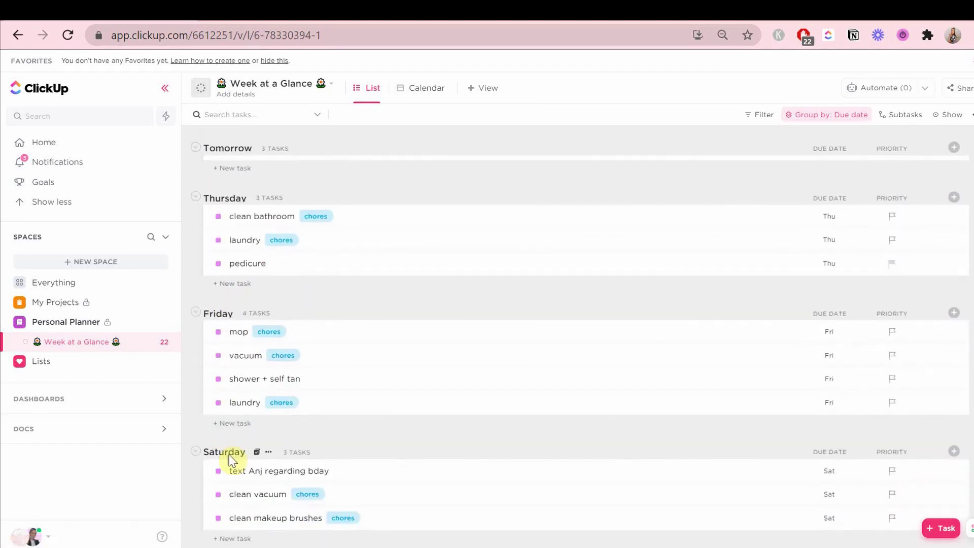
scroll(229, 459, "down", 3)
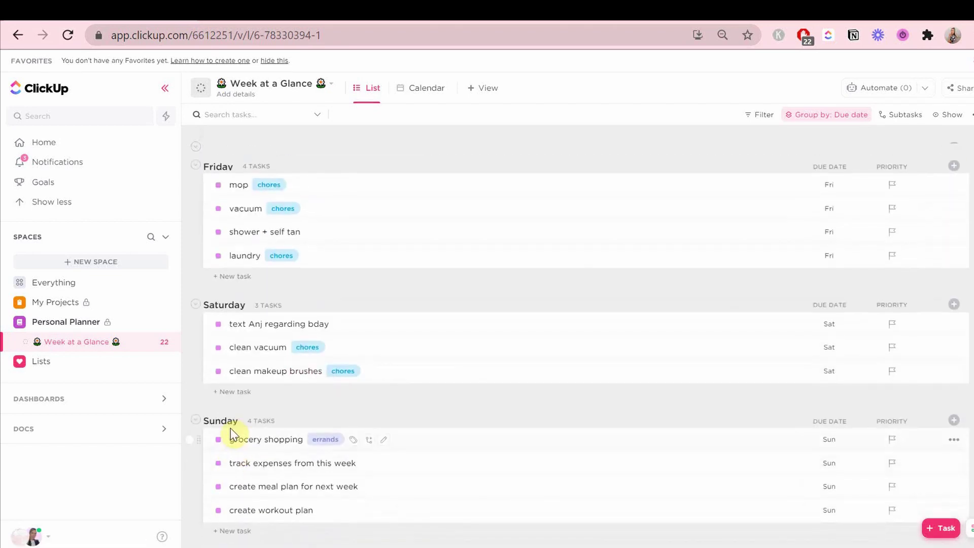
scroll(230, 427, "down", 3)
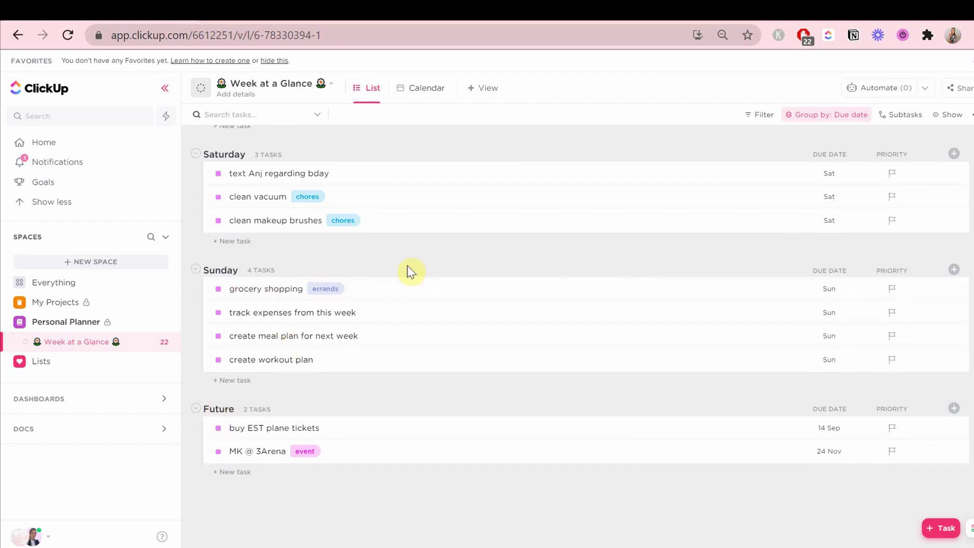
scroll(410, 271, "up", 2)
scroll(411, 271, "up", 7)
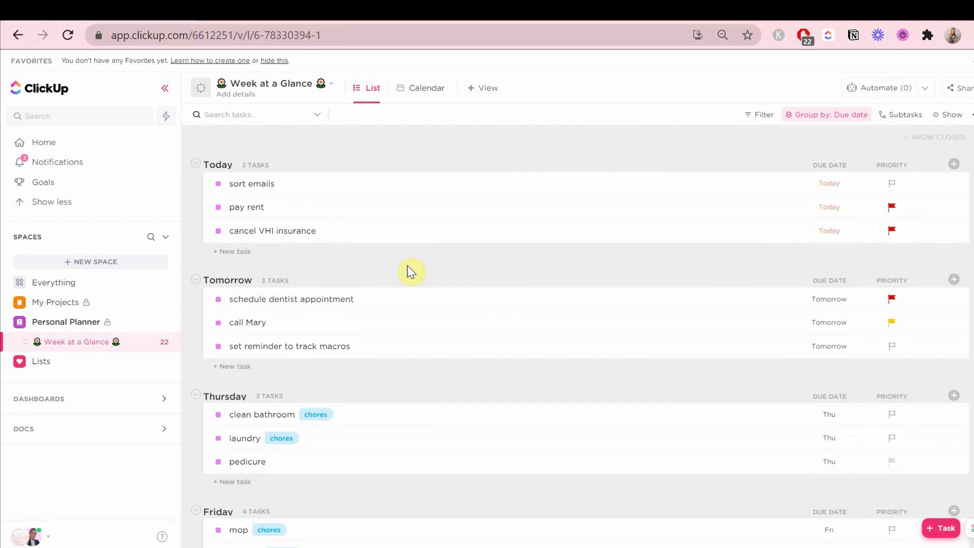
left_click(892, 165)
Step: Expand and collapse the sidebar spaces, then open the Everything view
left_click(7, 322)
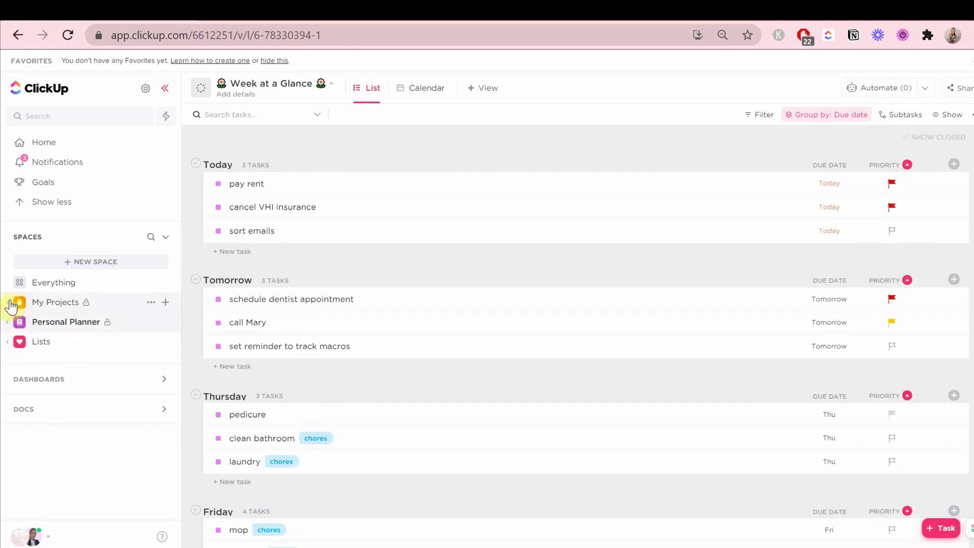
left_click(7, 303)
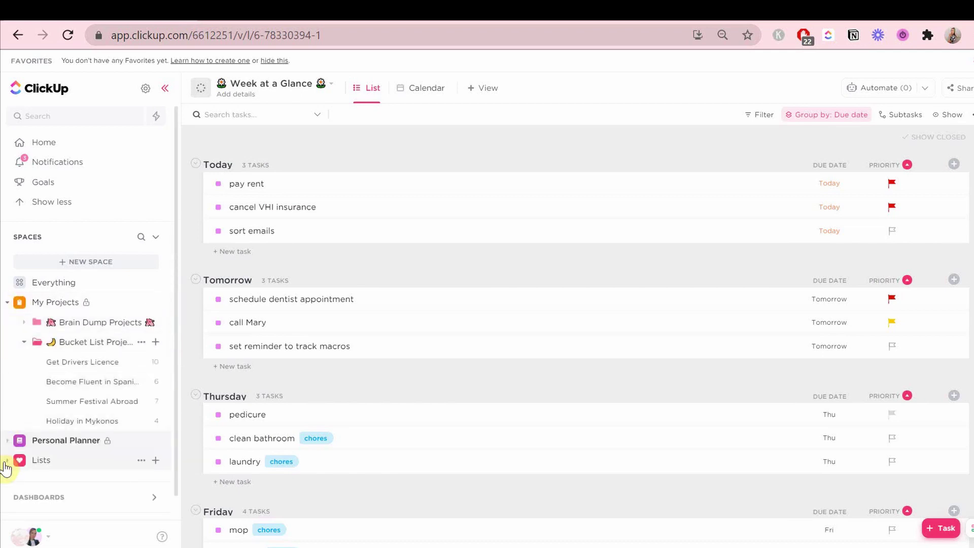
left_click(7, 442)
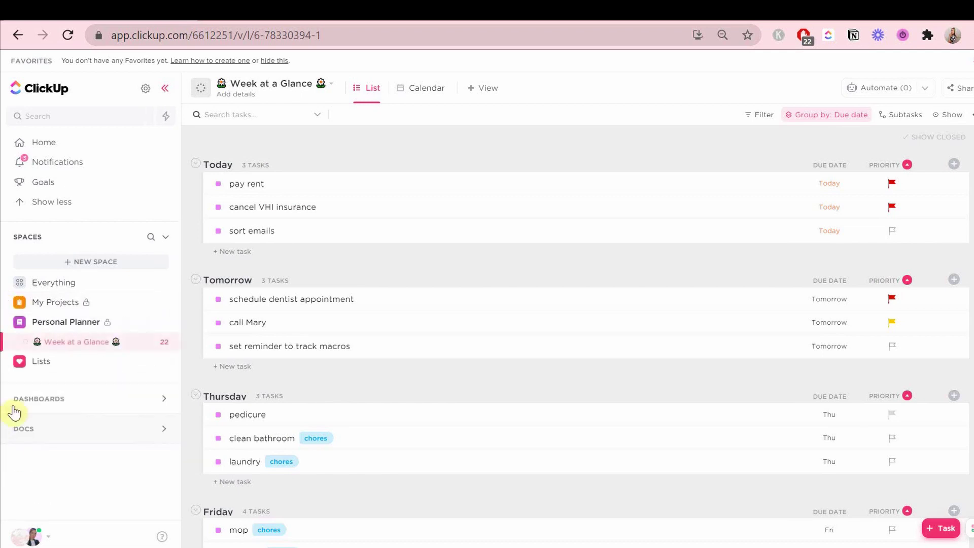
left_click(7, 362)
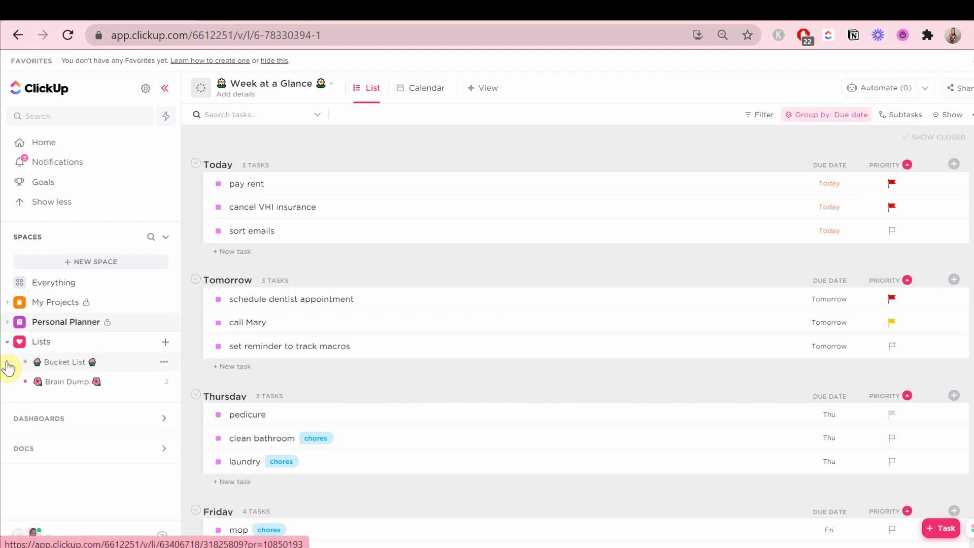
left_click(9, 343)
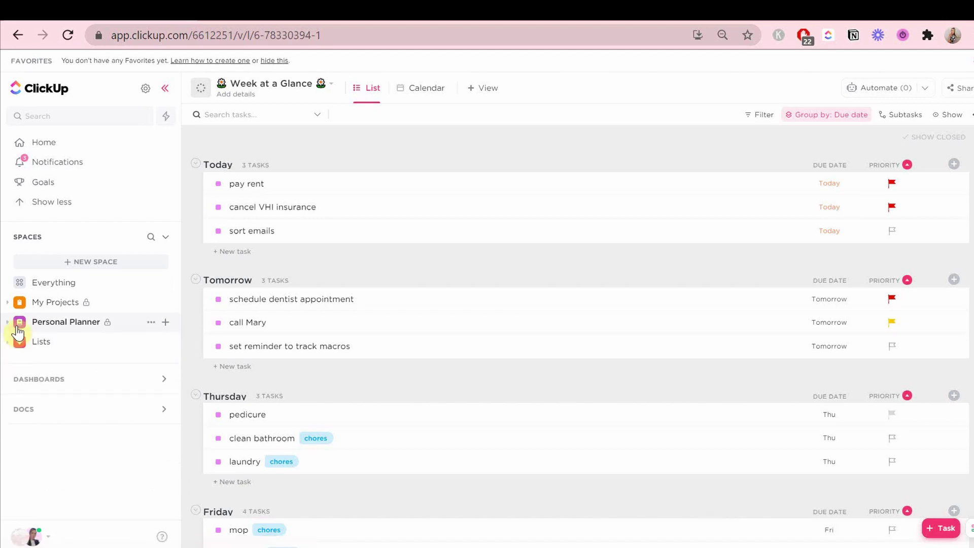
left_click(7, 323)
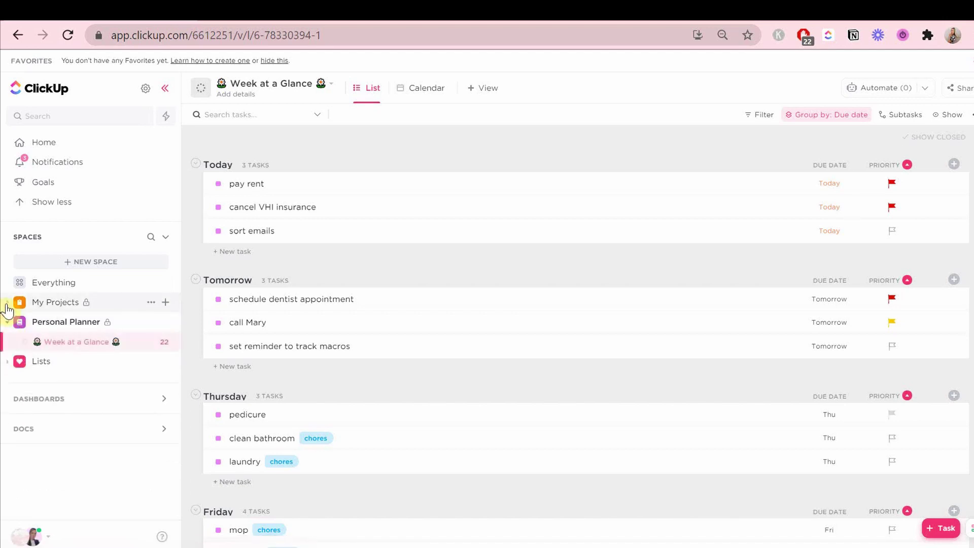
left_click(7, 323)
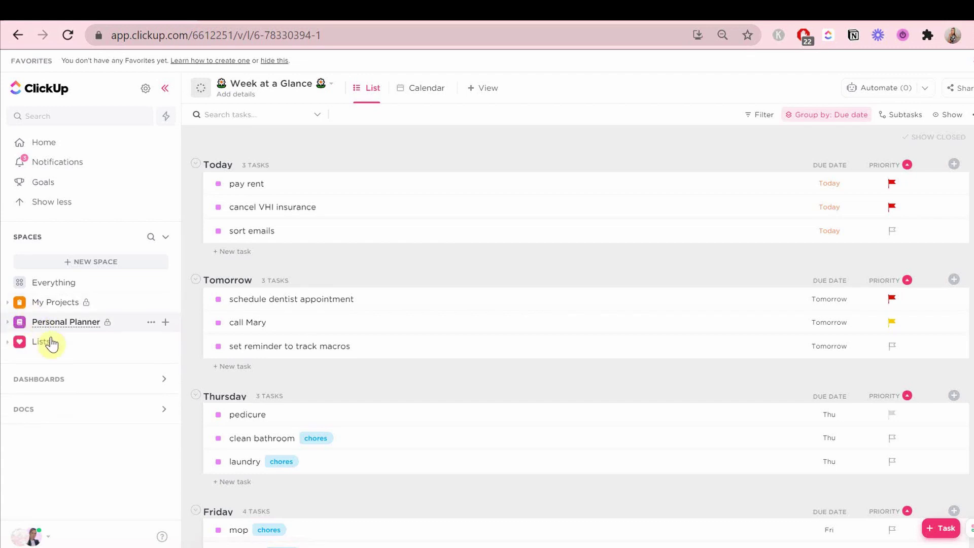
left_click(42, 287)
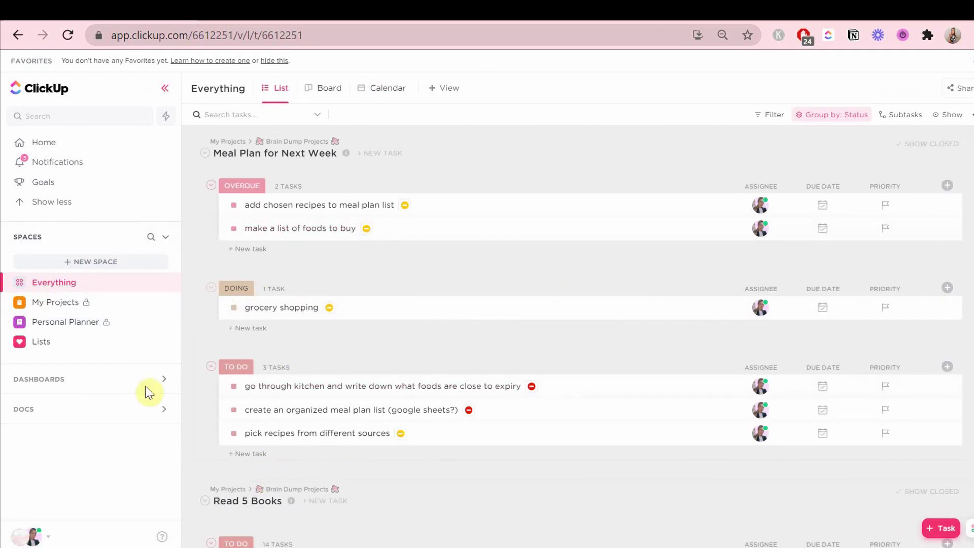
Step: Switch on Autosave view for the Everything view
scroll(401, 311, "down", 3)
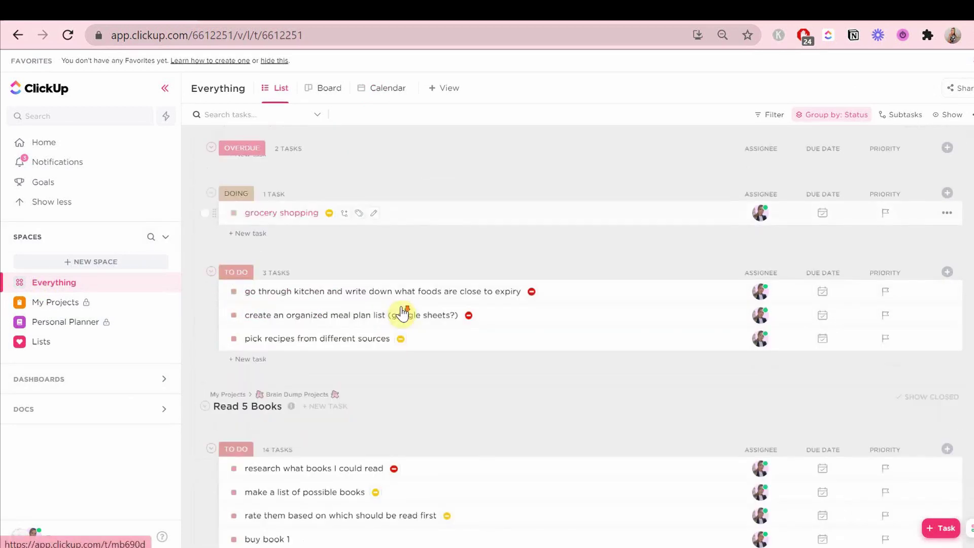
scroll(404, 312, "up", 3)
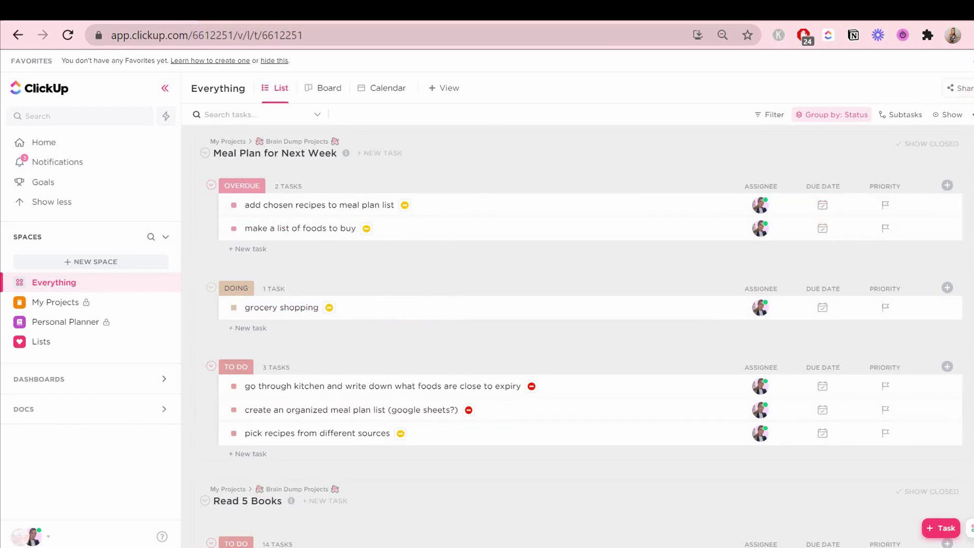
left_click(970, 115)
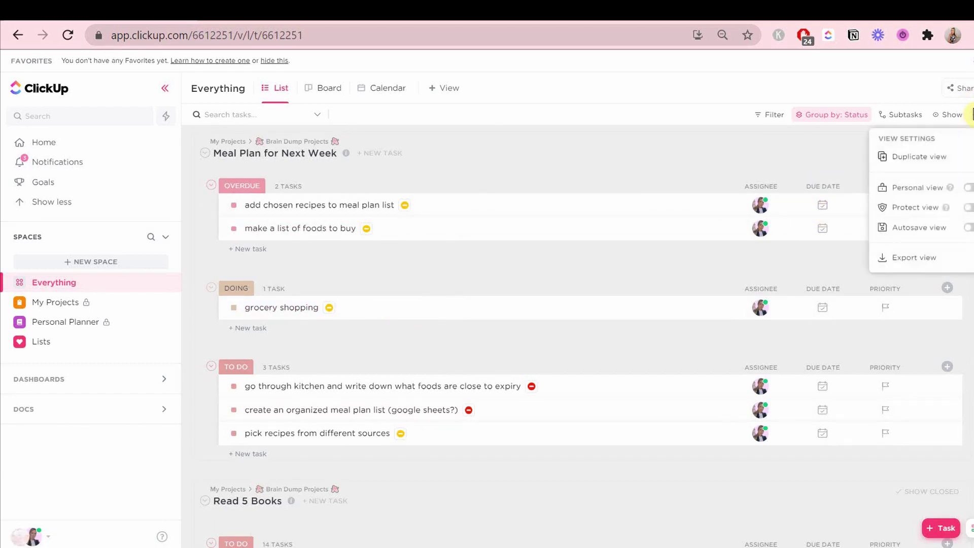
left_click(968, 230)
left_click(781, 150)
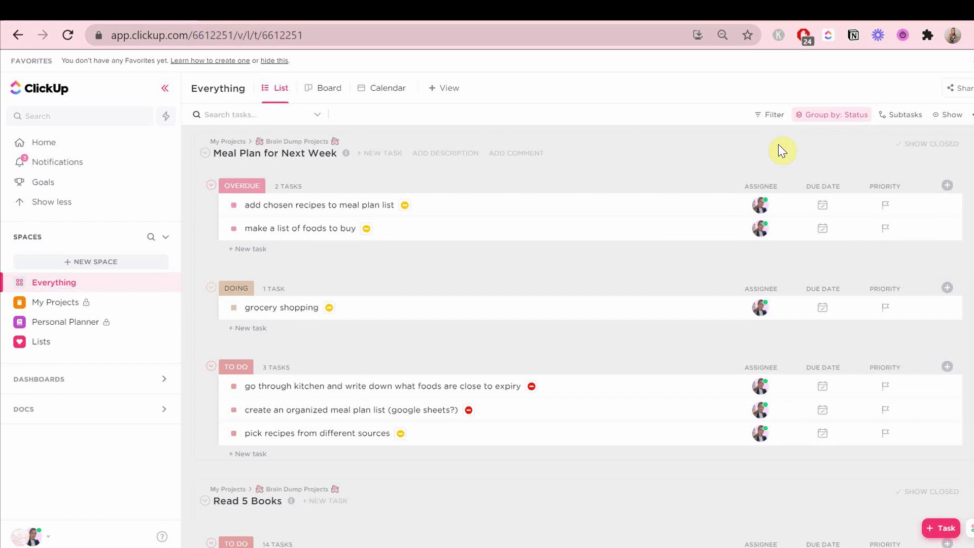
Step: Hide the Assignee column, leaving Due Date and Priority columns
left_click(946, 186)
left_click(847, 252)
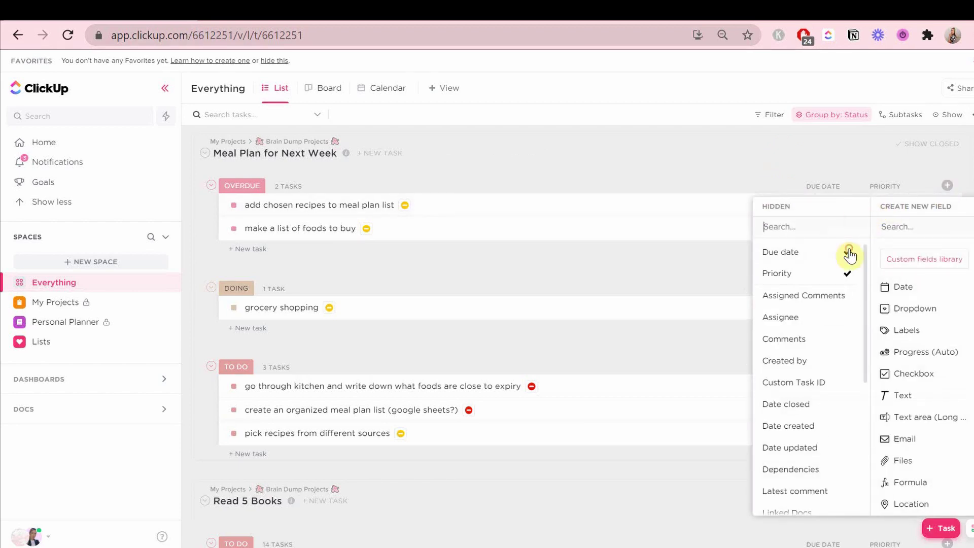
left_click(845, 165)
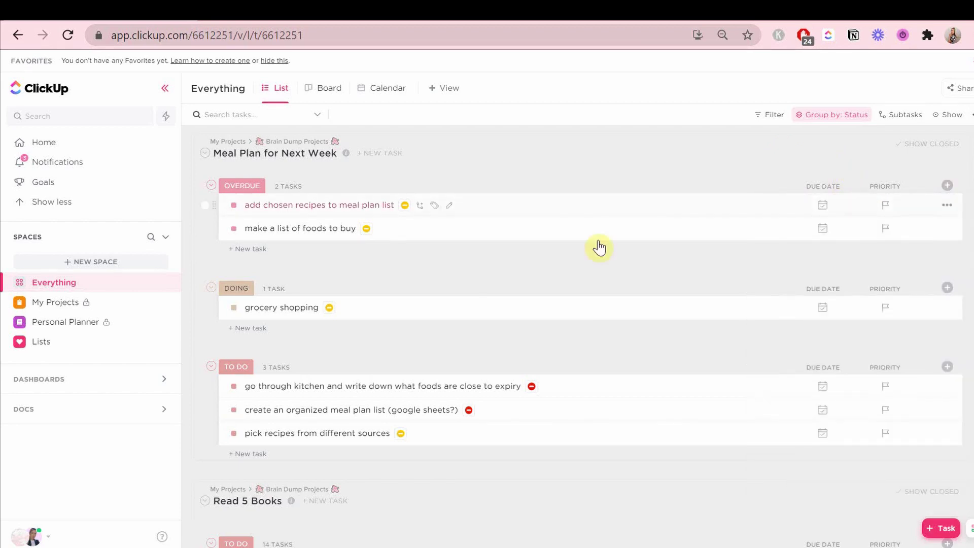
scroll(598, 239, "down", 10)
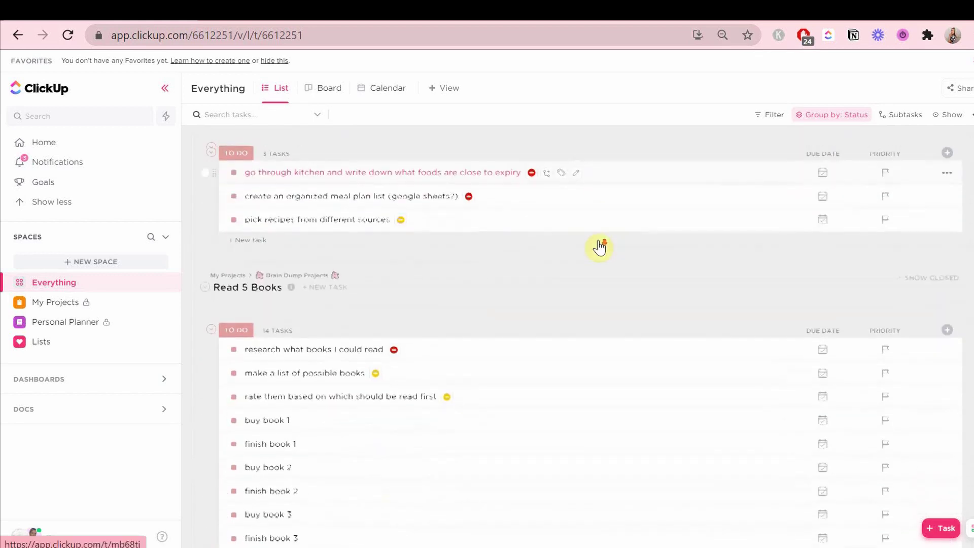
scroll(607, 239, "down", 10)
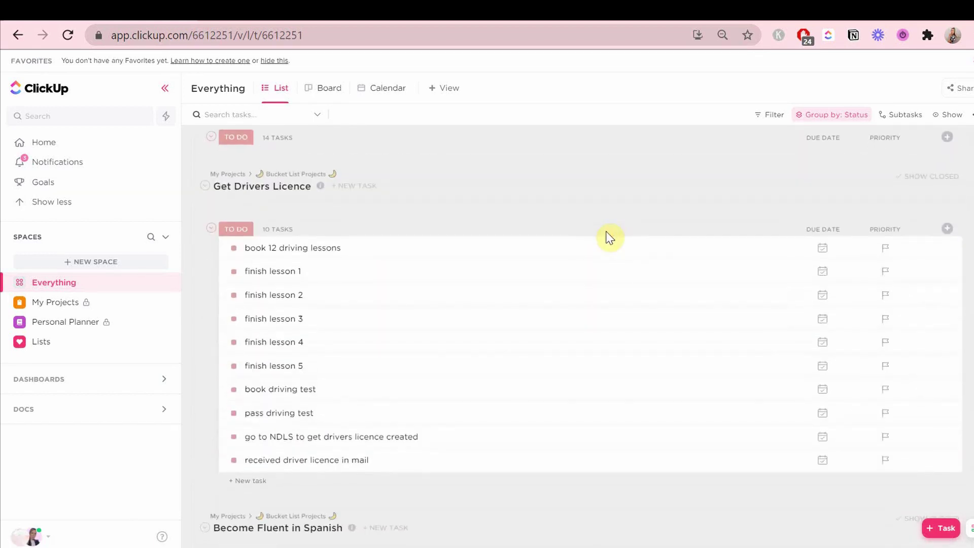
Step: Change the Everything view from Group by Status to Due date and review the groups
scroll(609, 238, "up", 20)
left_click(826, 114)
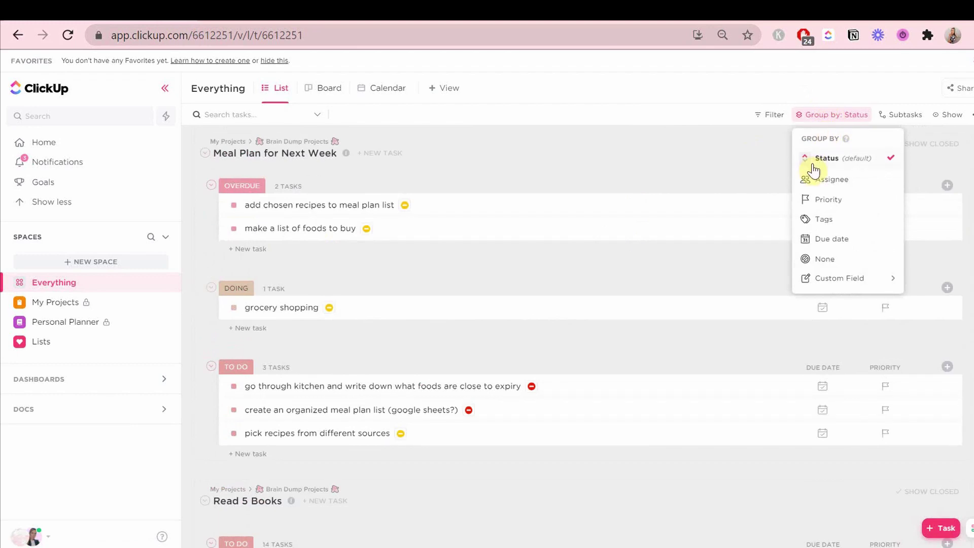
left_click(819, 242)
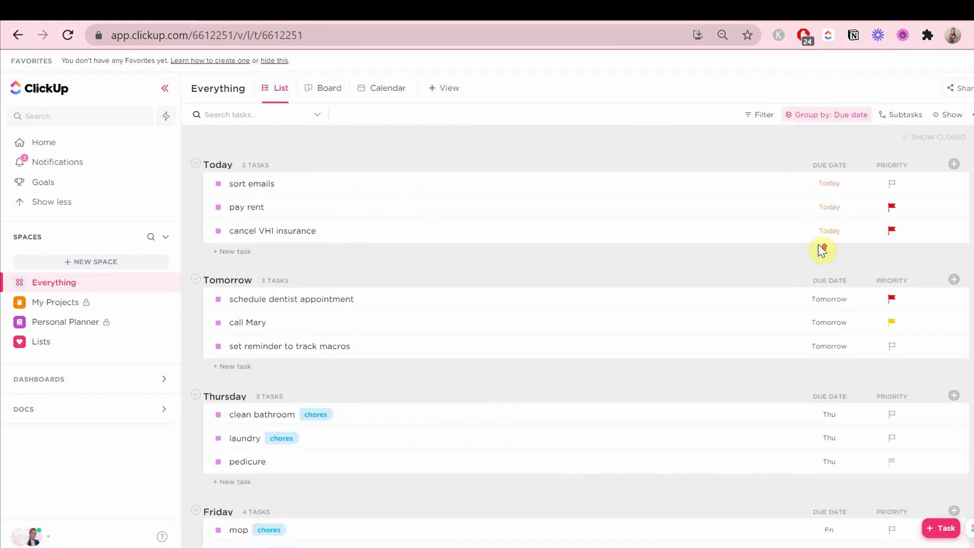
scroll(821, 250, "down", 3)
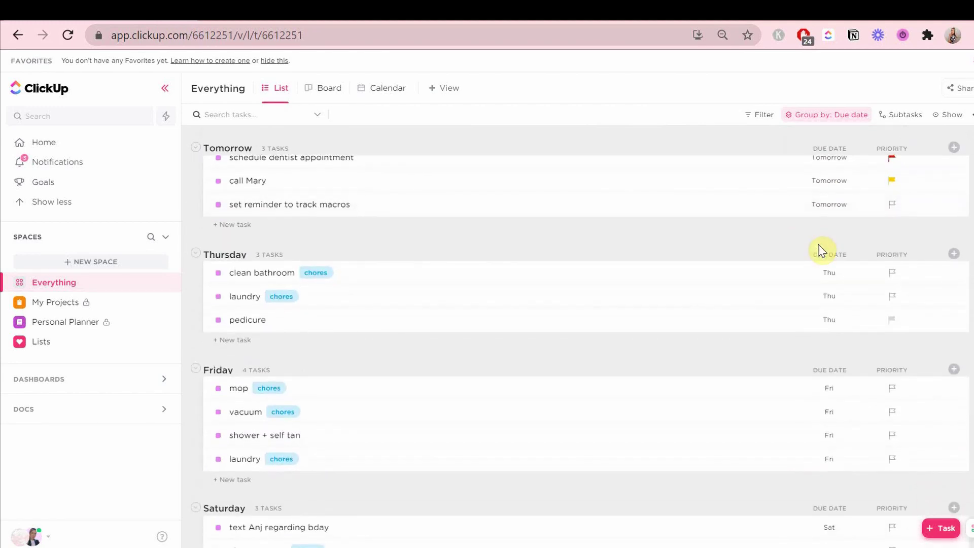
scroll(821, 250, "down", 5)
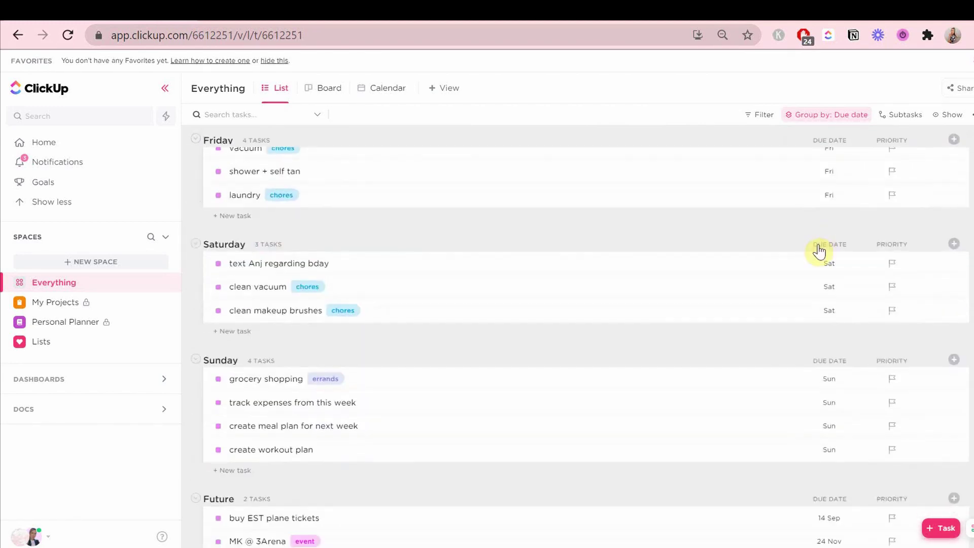
scroll(819, 250, "down", 6)
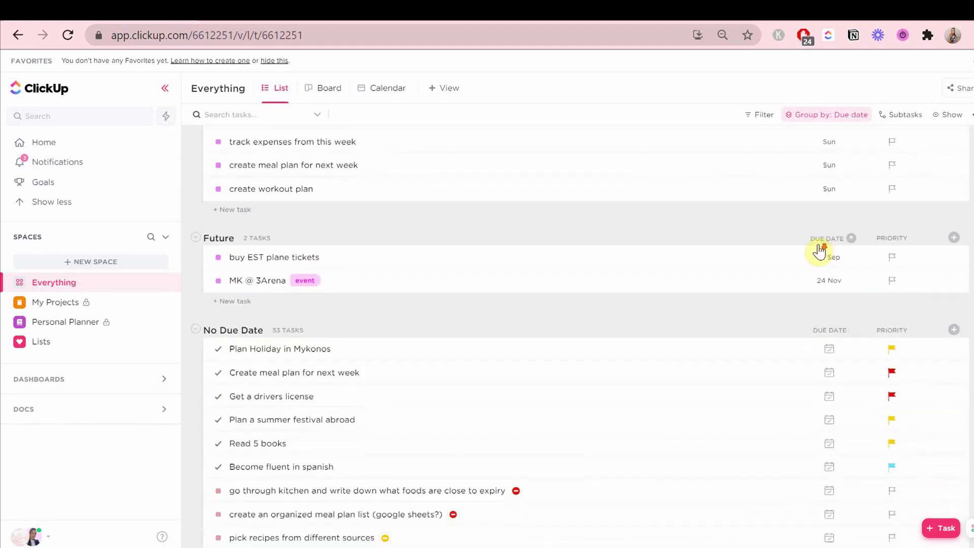
scroll(820, 250, "down", 2)
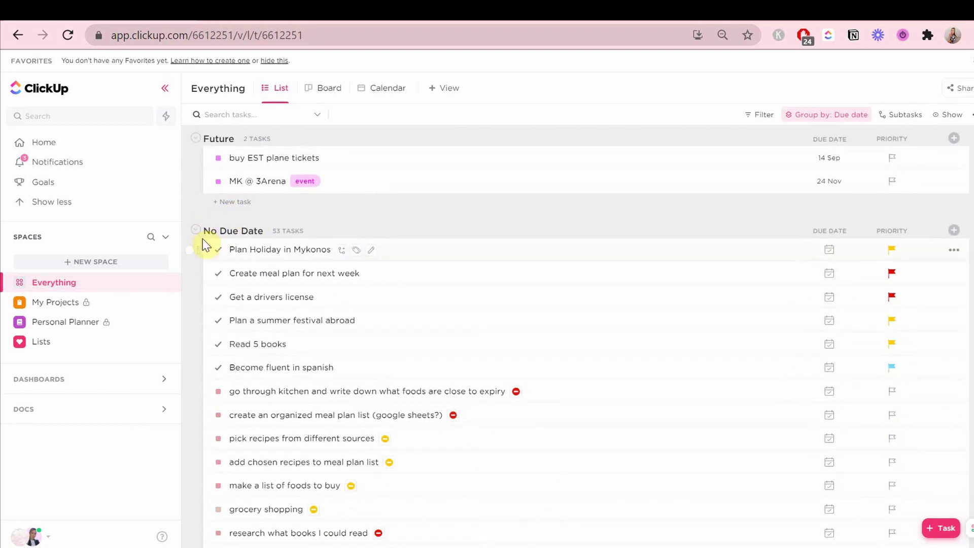
scroll(224, 245, "down", 10)
Step: Use the sidebar, then open and close the Plan Holiday in Mykonos task details
left_click(11, 304)
left_click(31, 302)
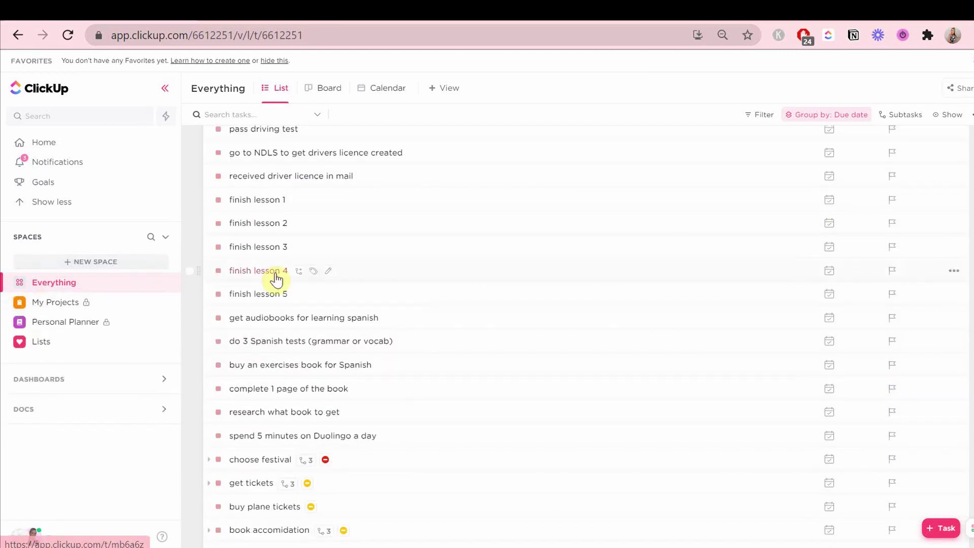
scroll(277, 279, "up", 15)
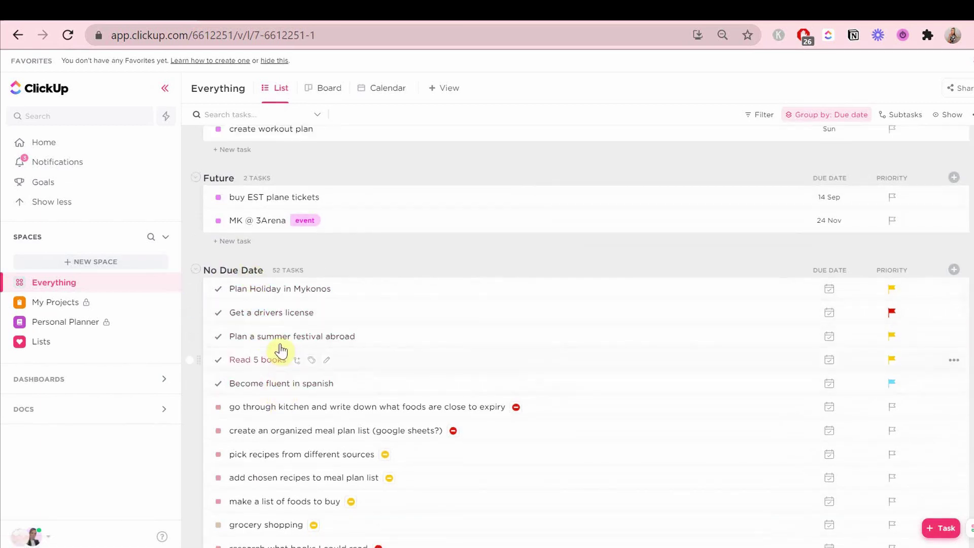
scroll(272, 301, "down", 3)
scroll(271, 300, "up", 2)
left_click(279, 212)
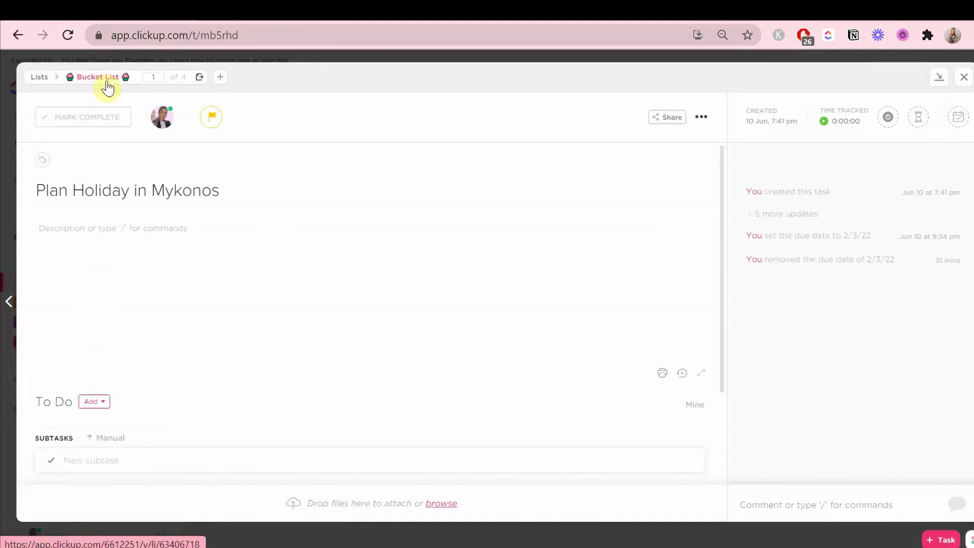
left_click(962, 83)
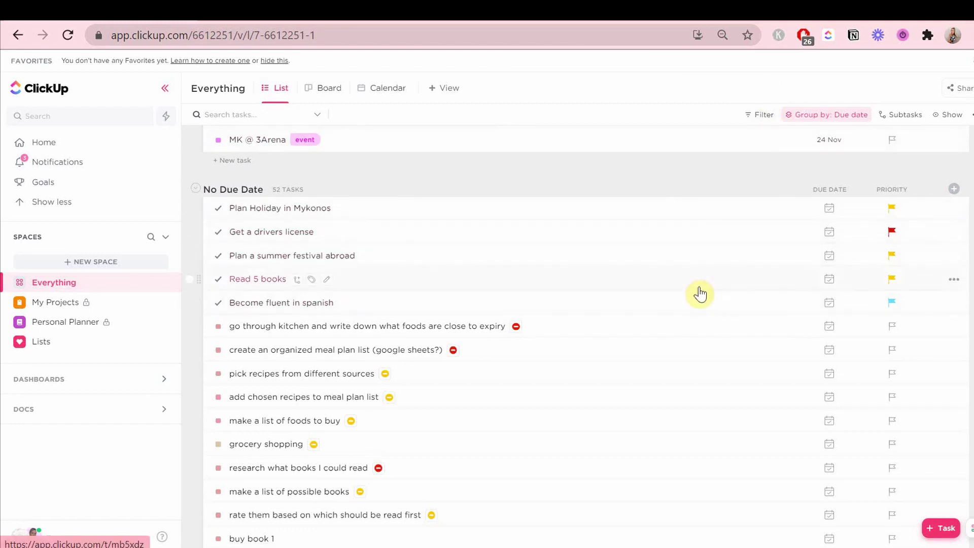
Step: Add a Location 'Is not' Lists filter to the Everything view and close the filter panel
left_click(758, 112)
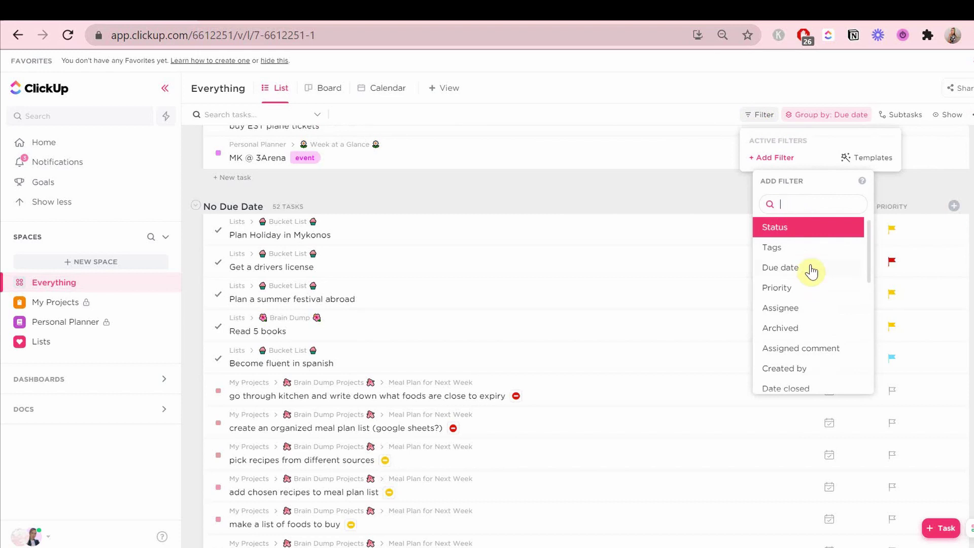
scroll(820, 290, "down", 3)
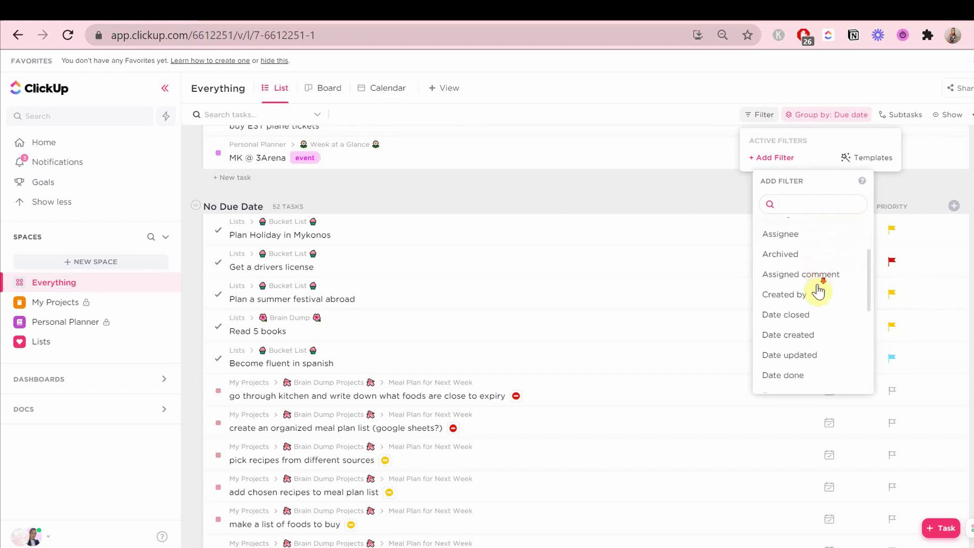
scroll(818, 291, "down", 4)
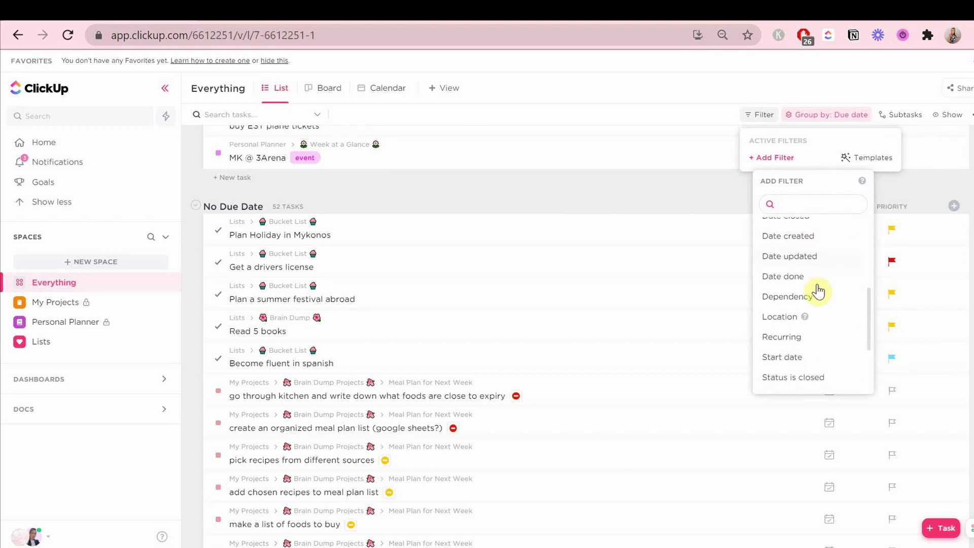
scroll(818, 291, "down", 1)
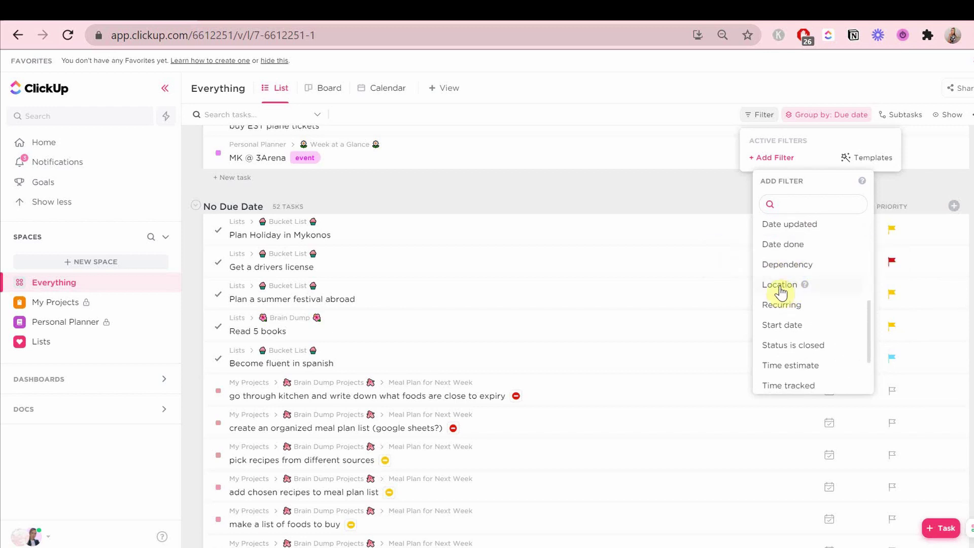
left_click(780, 286)
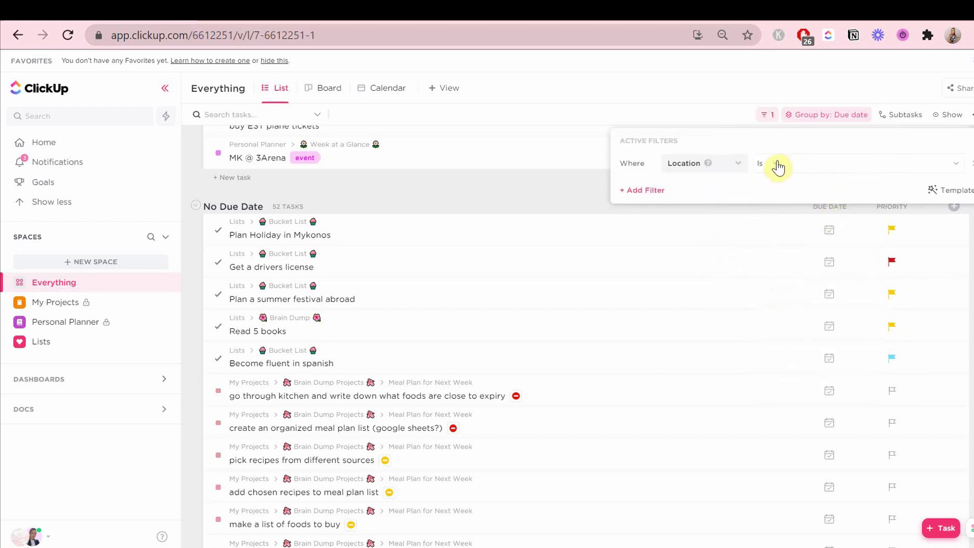
left_click(777, 166)
left_click(785, 209)
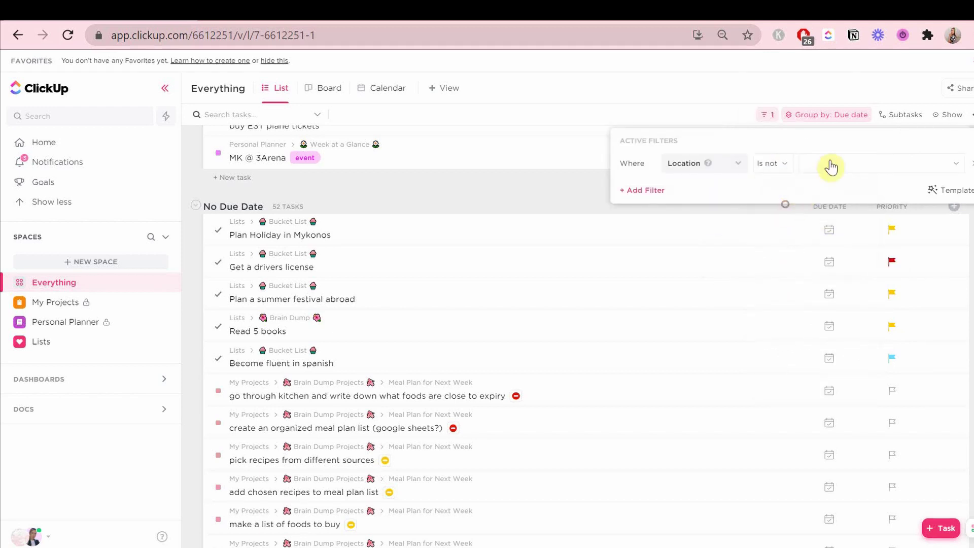
left_click(843, 162)
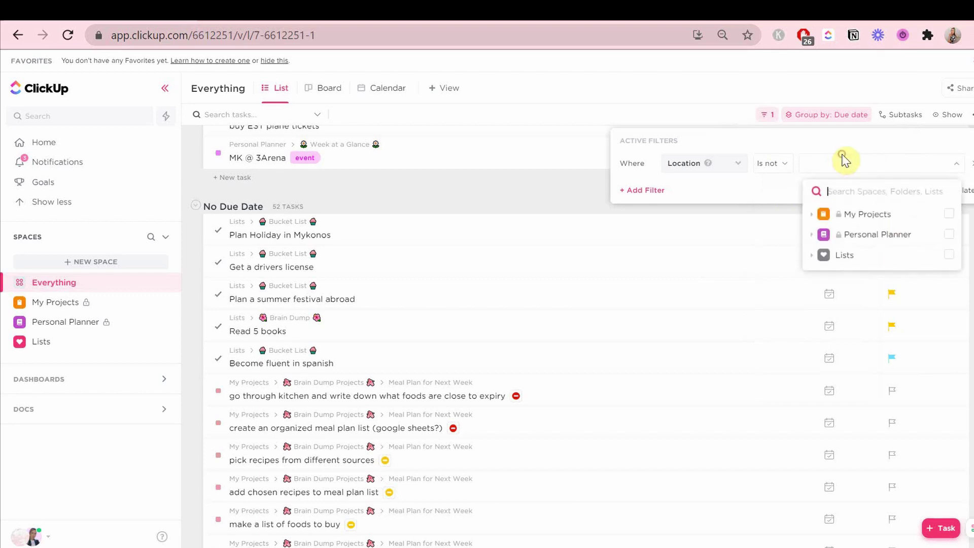
left_click(811, 256)
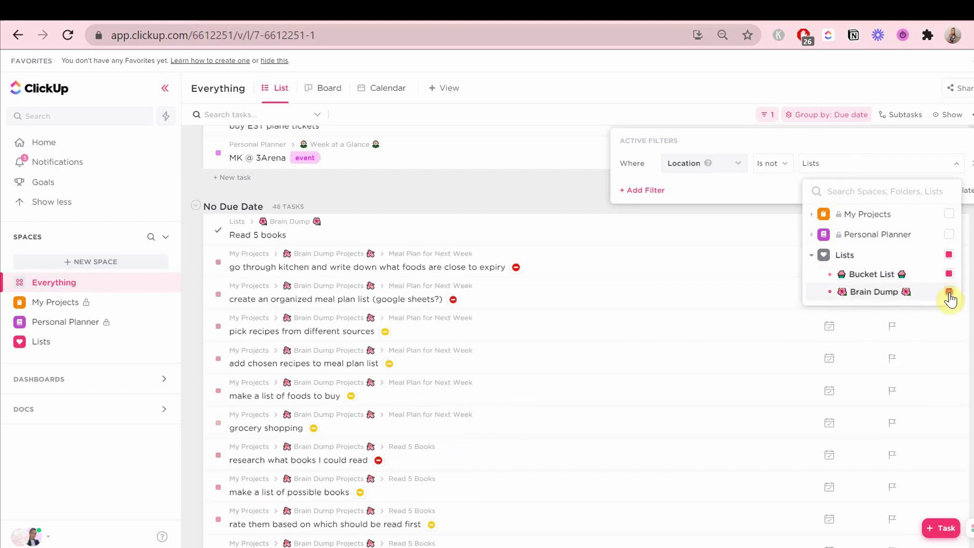
left_click(812, 256)
left_click(767, 114)
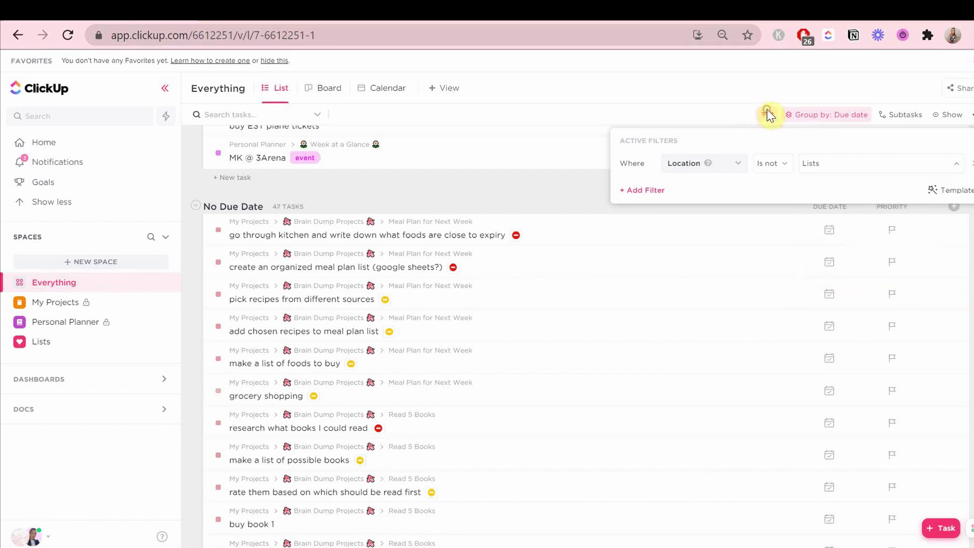
left_click(767, 114)
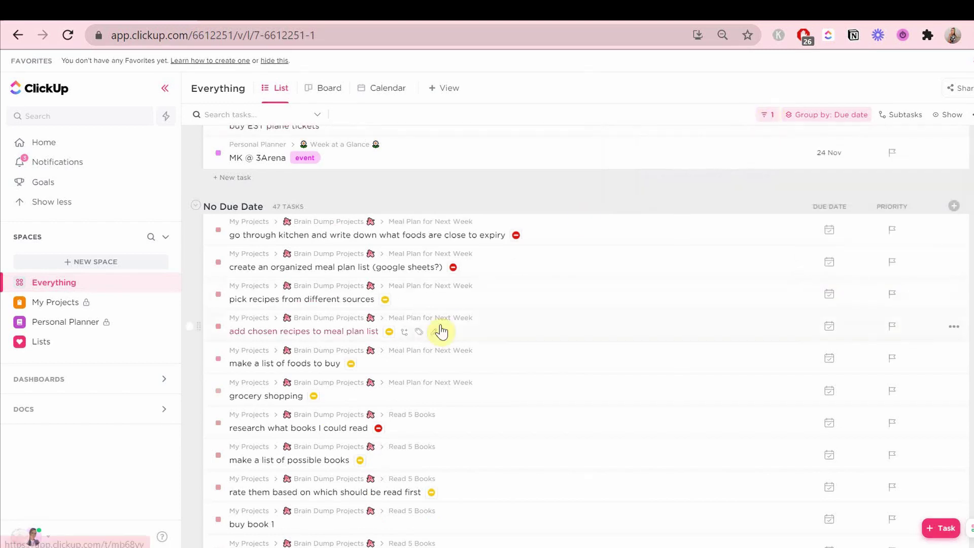
scroll(359, 463, "down", 1)
scroll(359, 463, "down", 7)
scroll(359, 463, "down", 8)
scroll(251, 269, "up", 17)
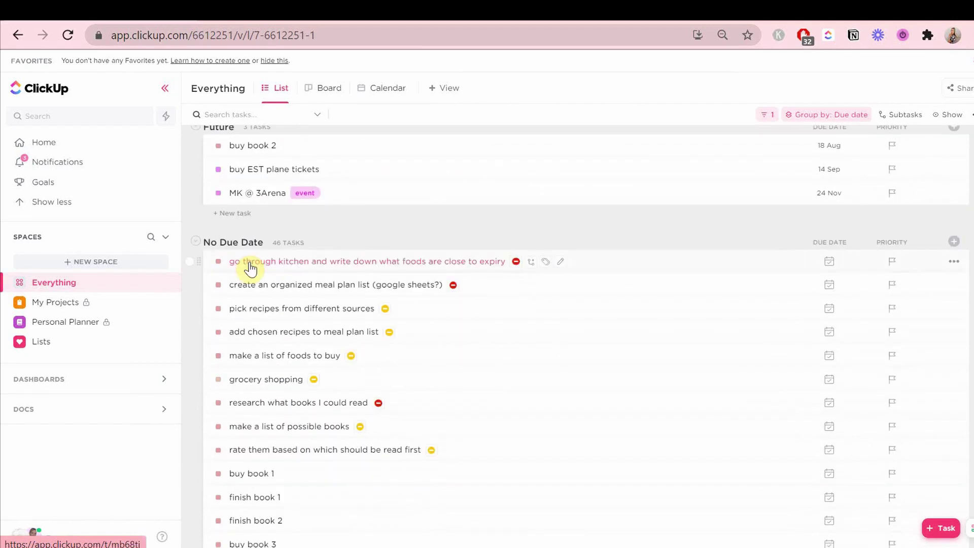